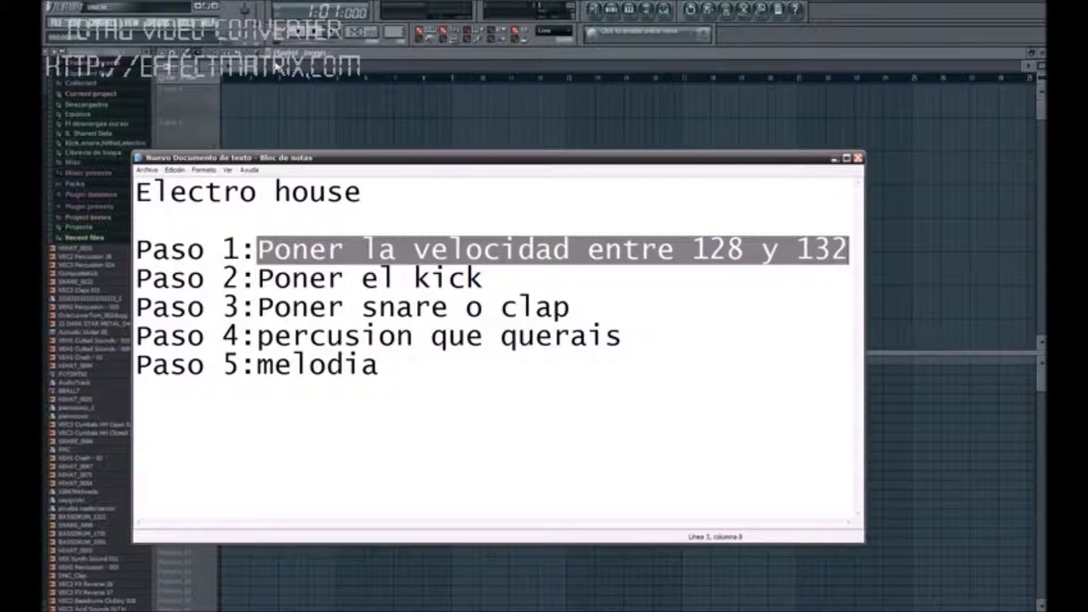
Switch to the Notepad list and highlight the Paso 2 text "Poner el kick".
key(alt+Tab)
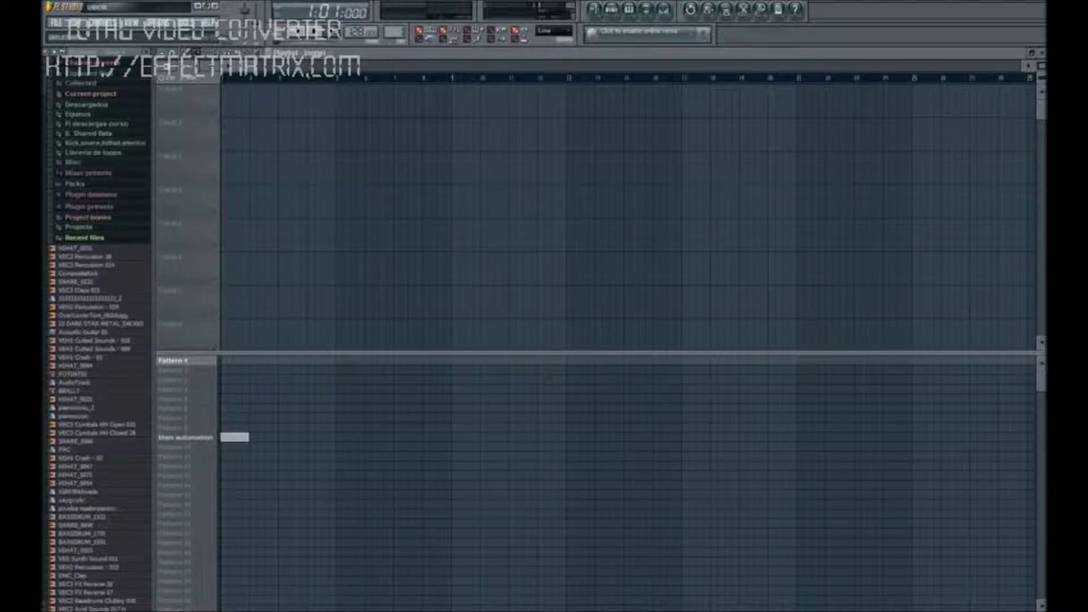
key(alt+Tab)
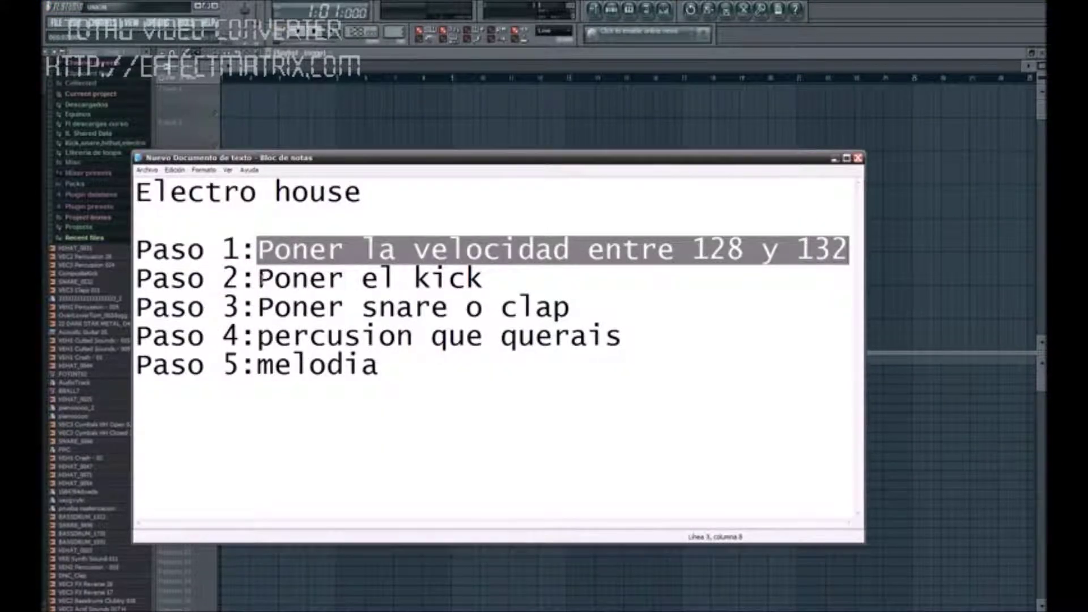
drag(258, 277, 505, 279)
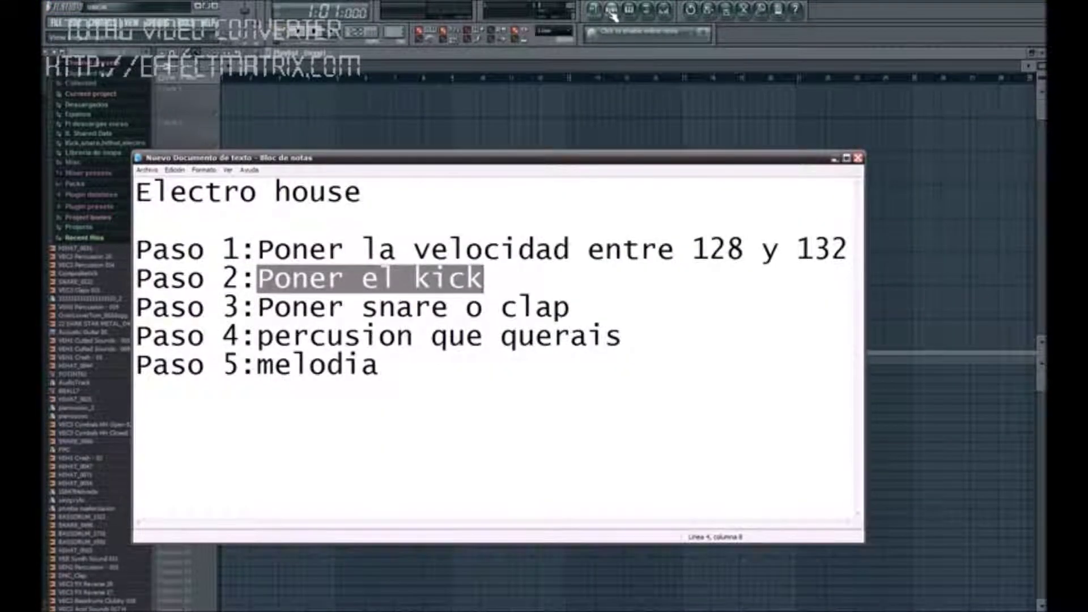
Return to FL Studio, move the CompositeKick channel settings clear of the step sequencer, and fill the kick channel every 4 steps.
key(alt+Tab)
click(363, 164)
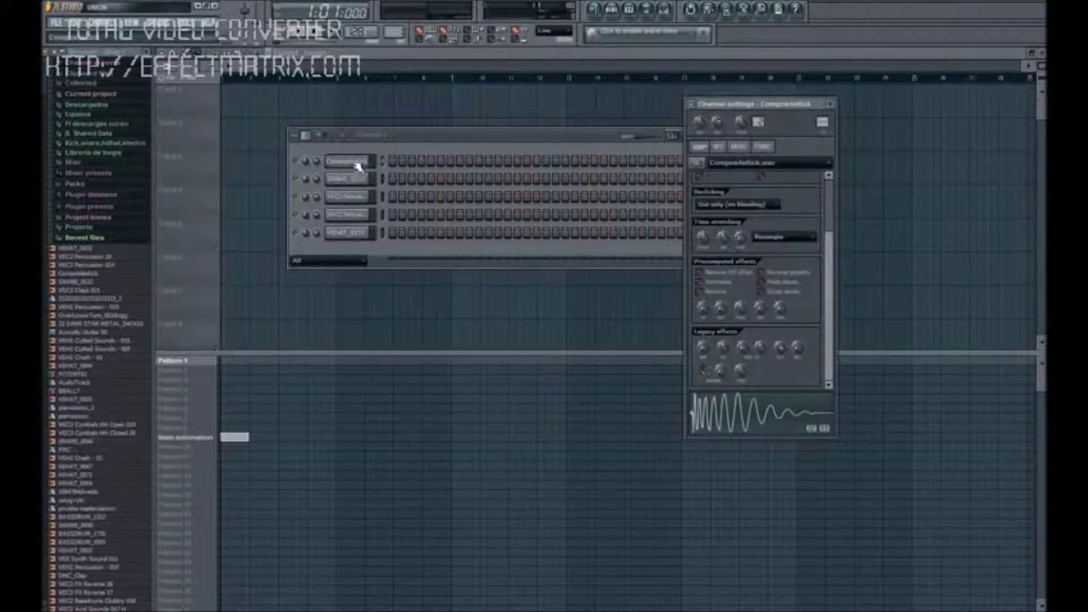
drag(729, 107, 774, 106)
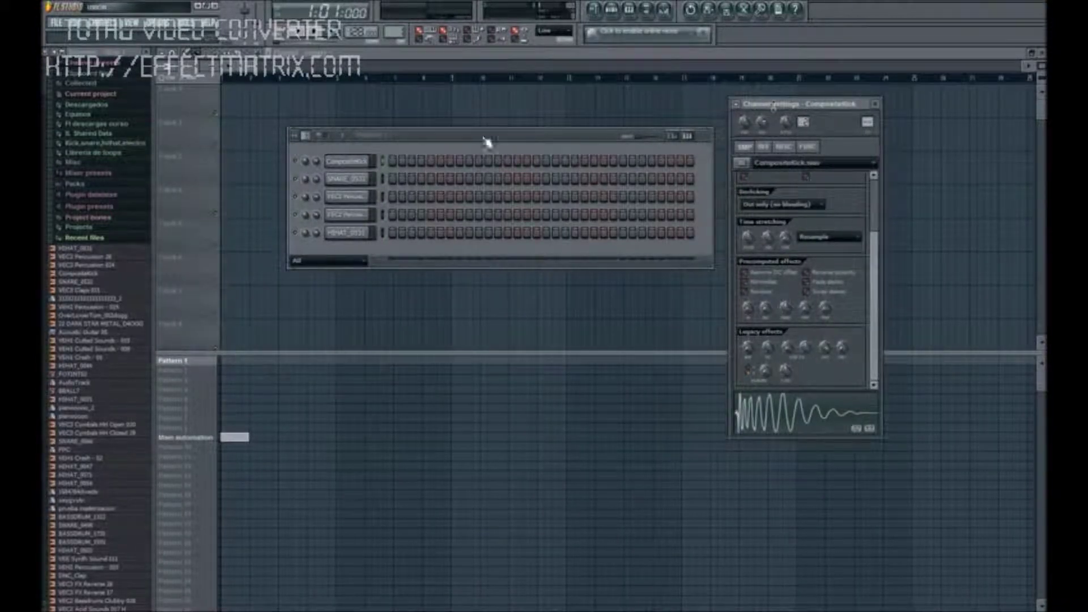
right_click(339, 162)
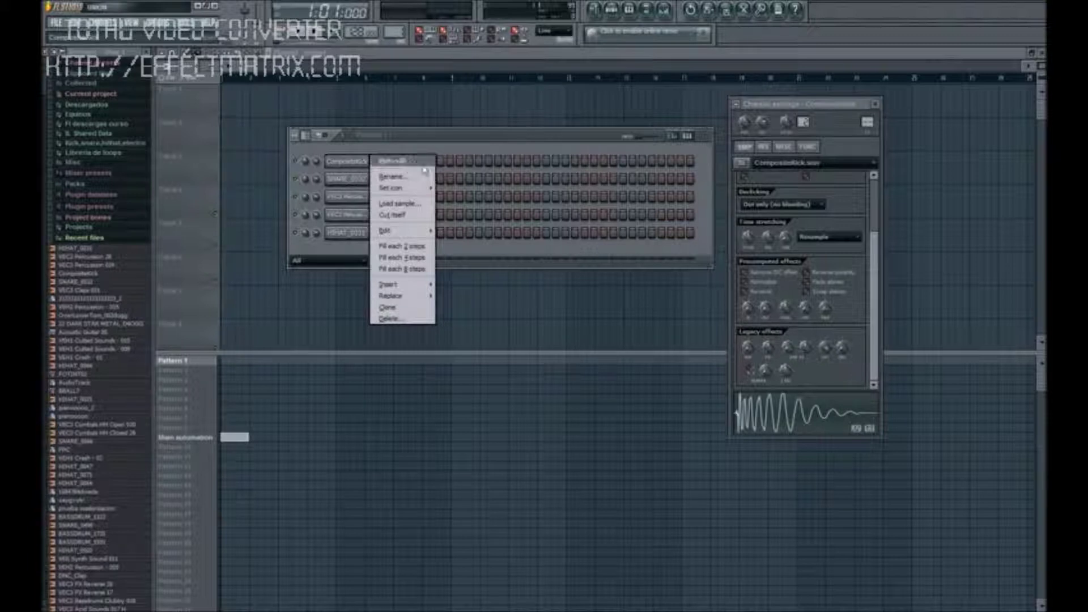
click(401, 257)
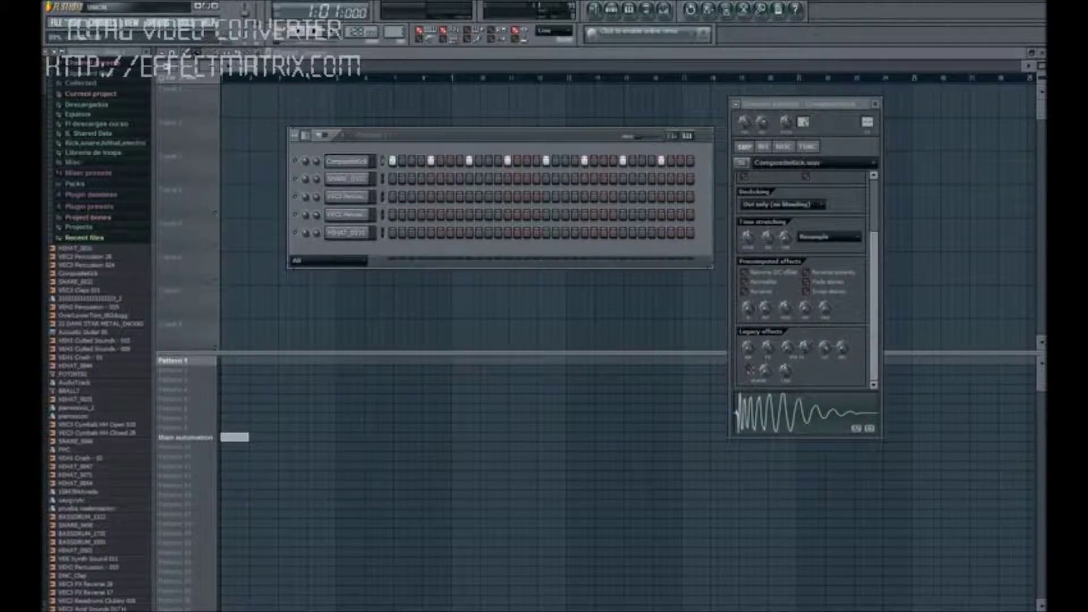
Play and stop the kick pattern, and highlight the Paso 3 text "Poner snare o clap" in Notepad.
key(space)
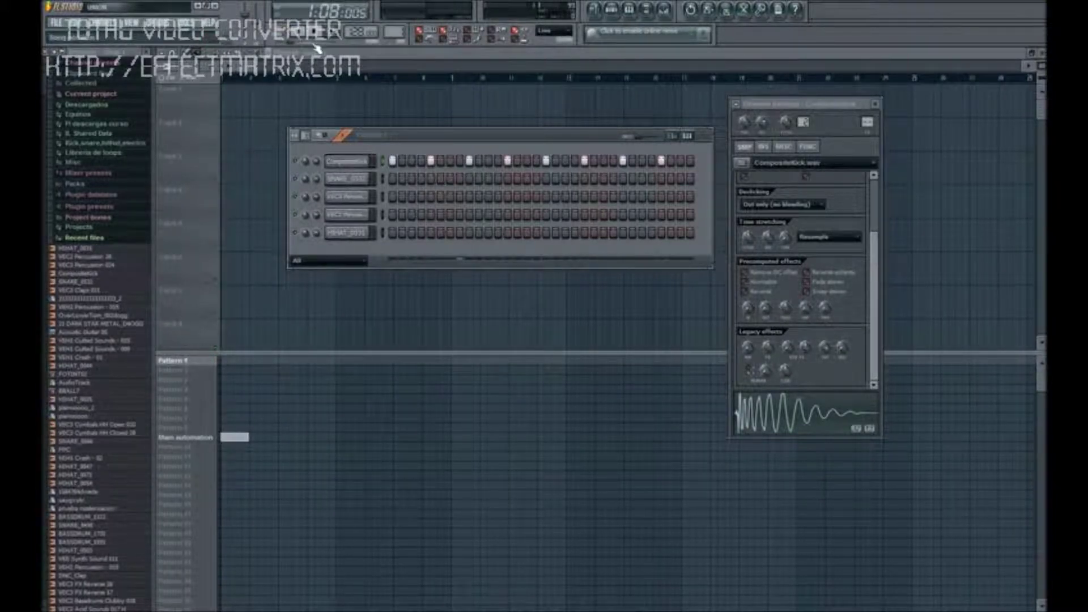
key(space)
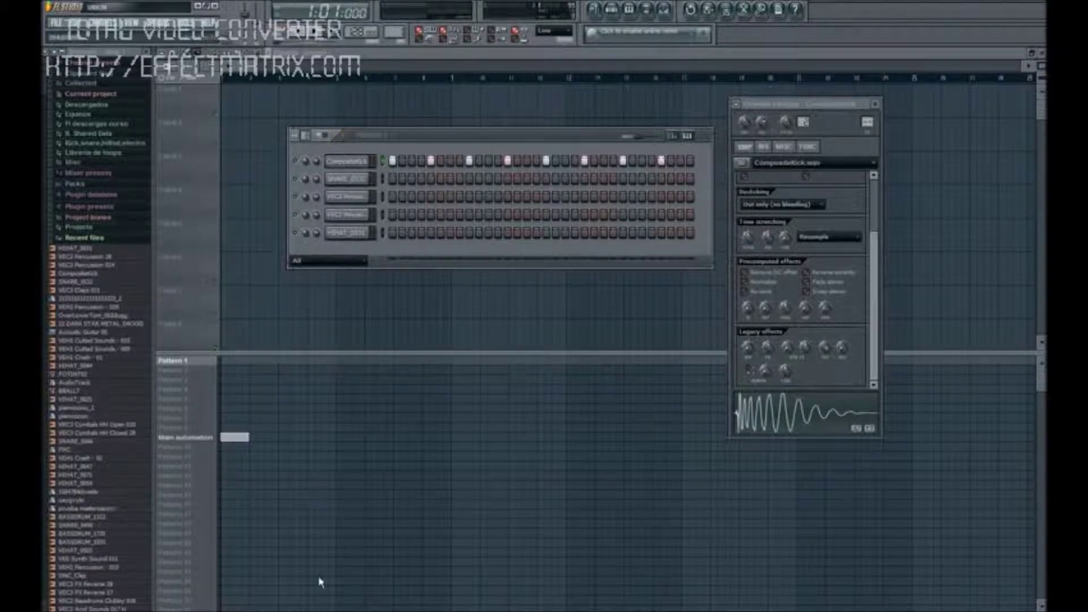
key(alt+Tab)
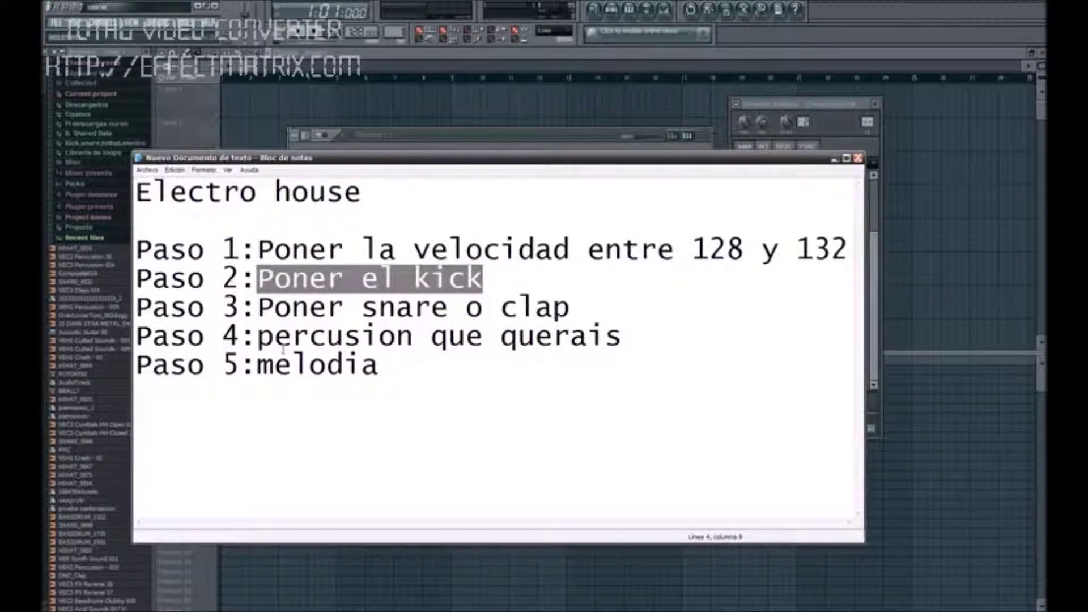
drag(258, 308, 576, 309)
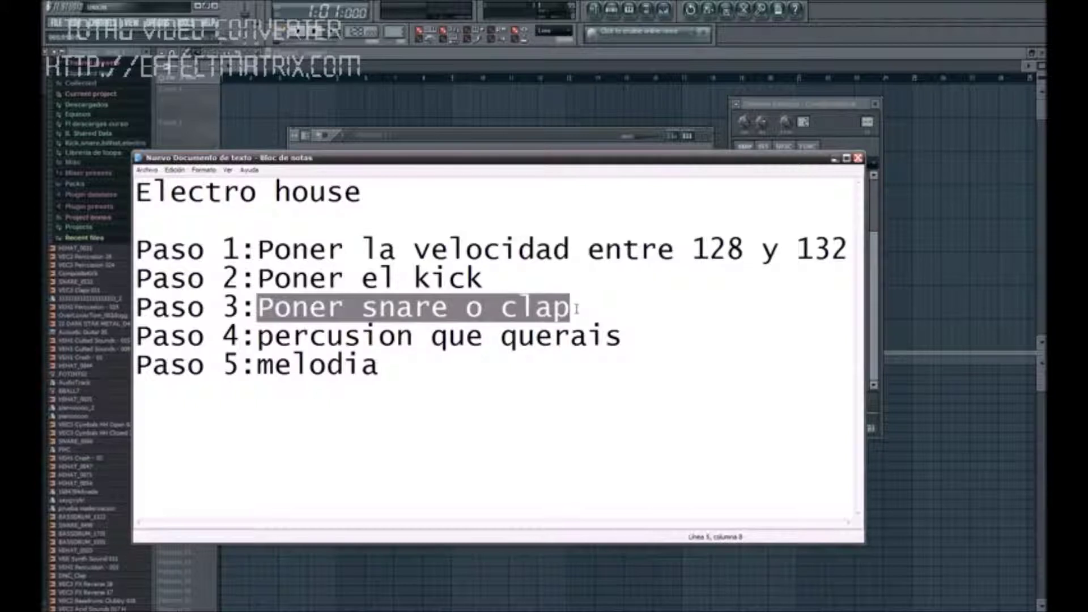
Switch to FL Studio, add SNARE channel hits on steps 5, 13, 21 and 29, and play the pattern back.
click(491, 140)
click(431, 179)
click(507, 179)
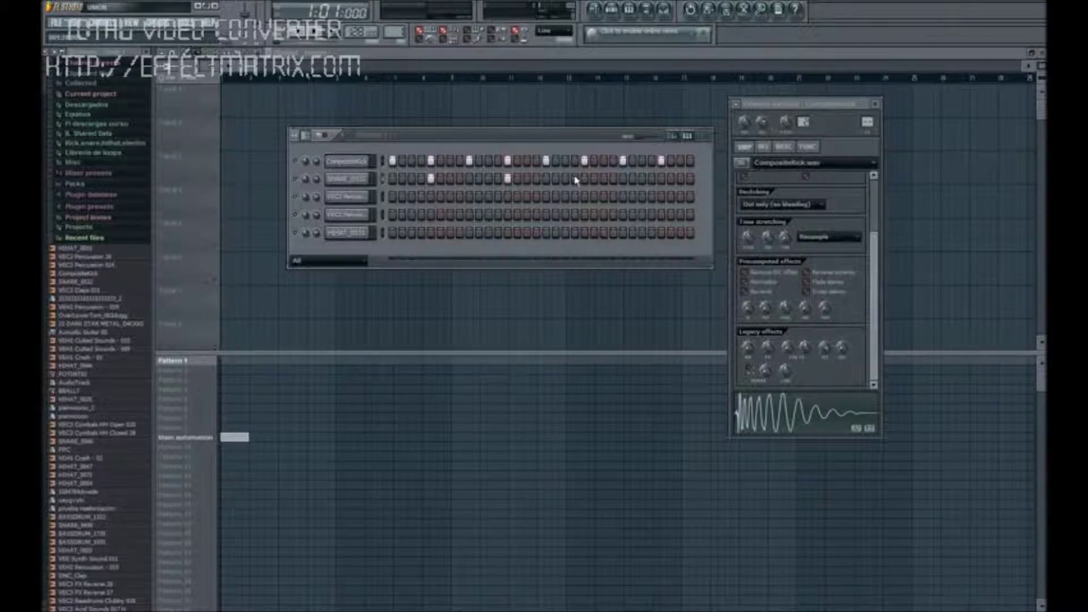
click(661, 180)
click(318, 36)
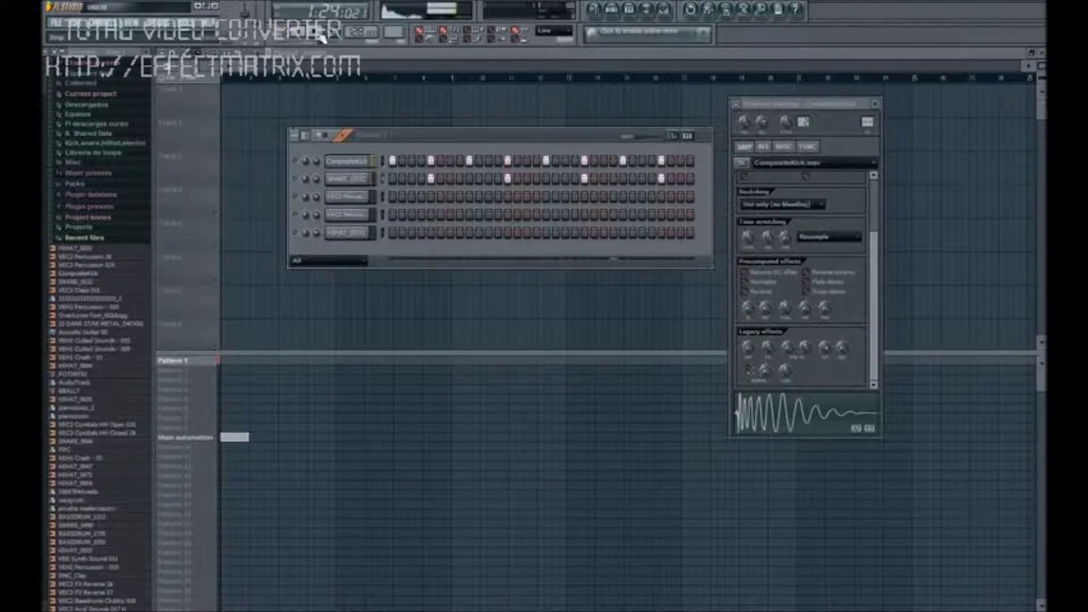
click(321, 37)
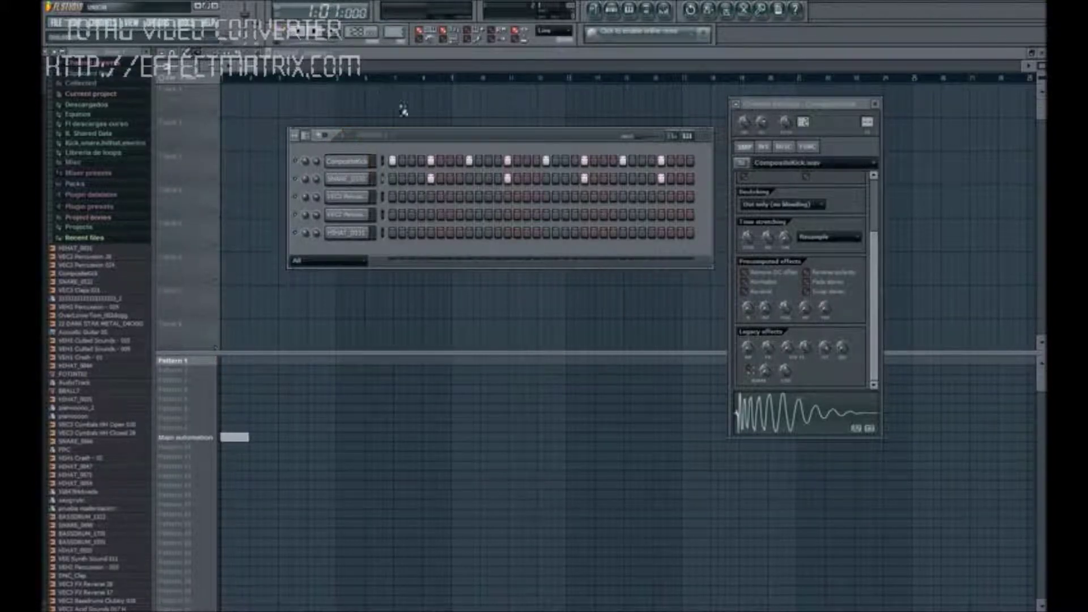
Shift the step sequencer slightly, and highlight the Paso 4 text "percusion que querais" in Notepad.
drag(411, 132, 379, 140)
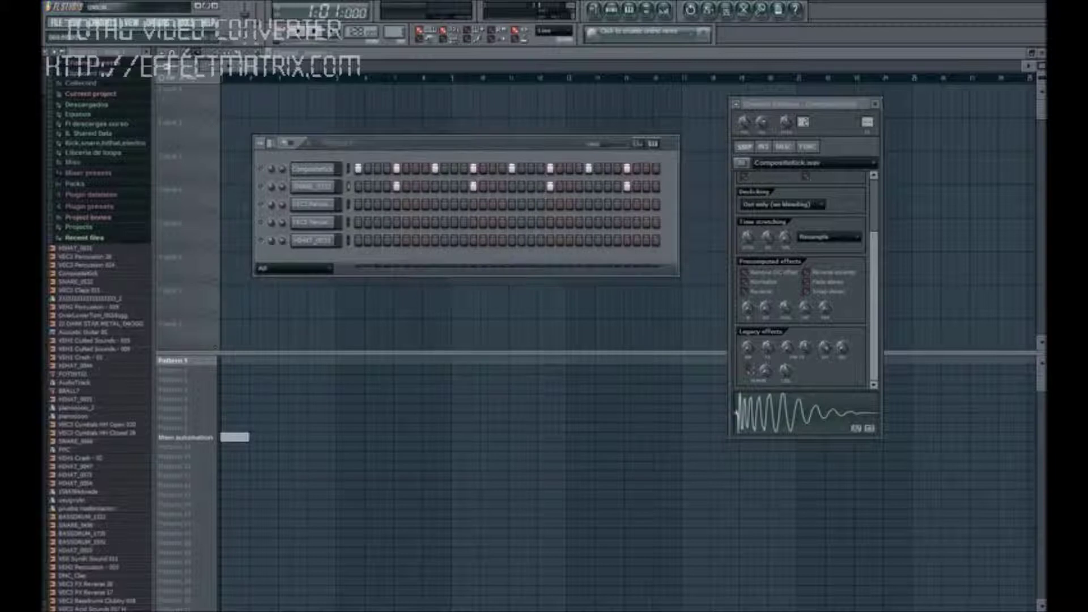
key(alt+Tab)
drag(258, 337, 623, 336)
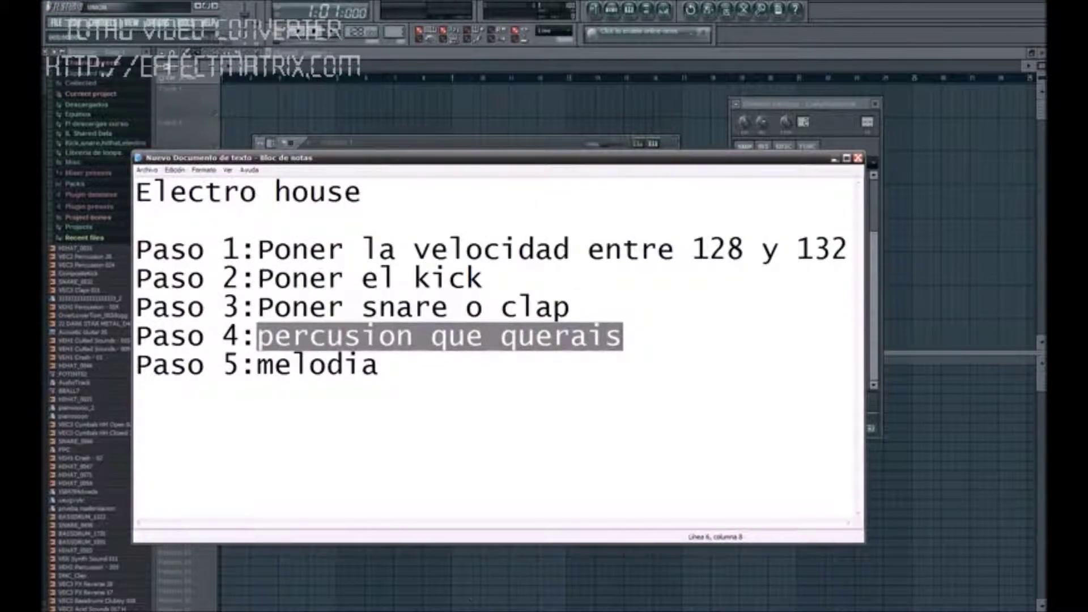
Switch to FL Studio and add VEC3 Percussion 024 hits on steps 4, 7, 12, 15, 20, 23, 28 and 31.
key(alt+Tab)
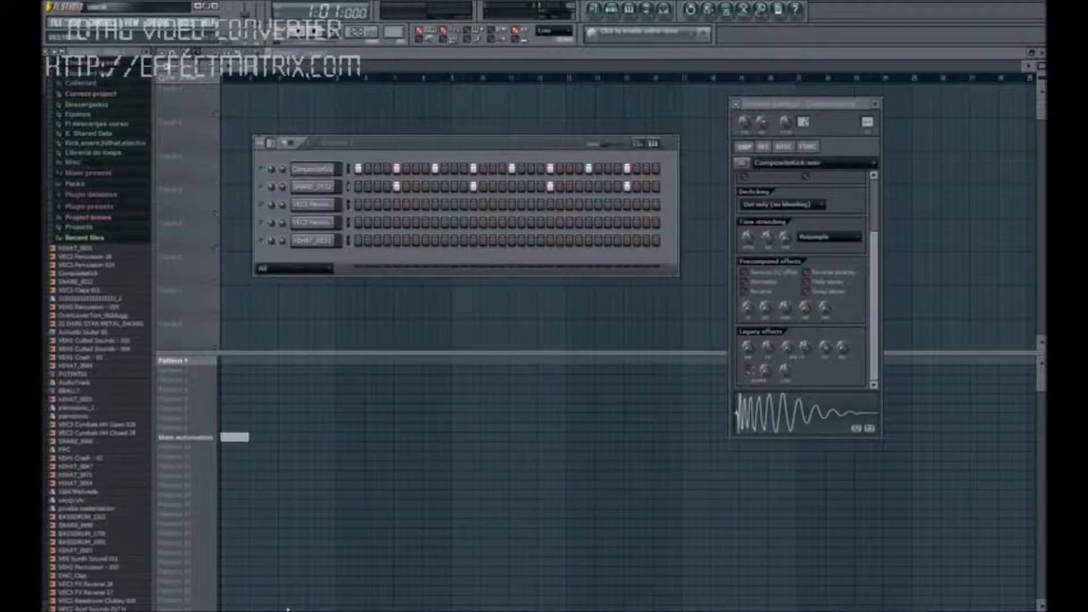
click(329, 211)
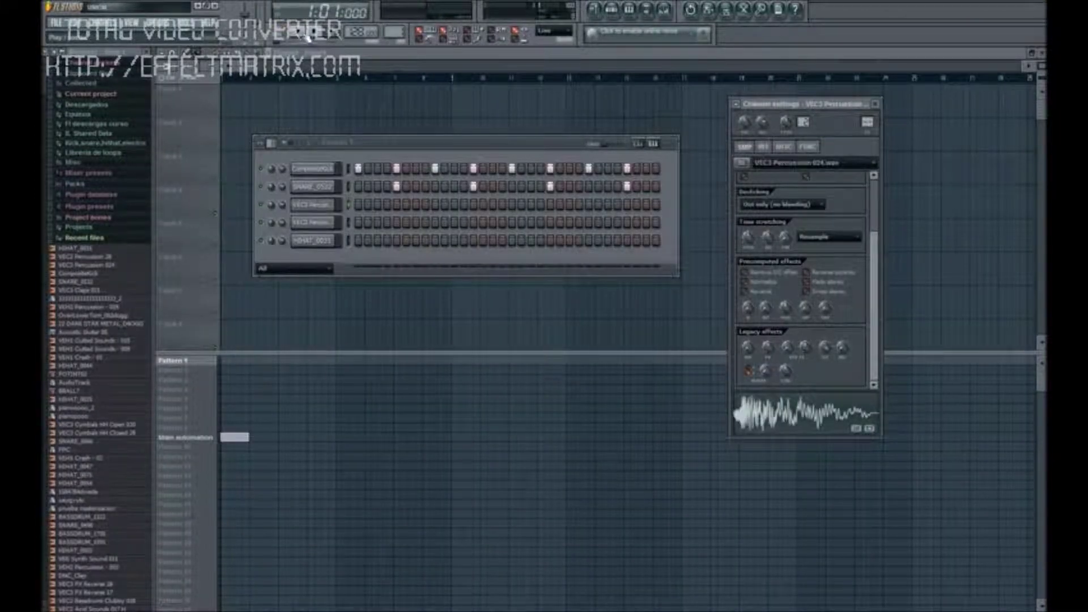
click(387, 204)
click(416, 204)
click(464, 204)
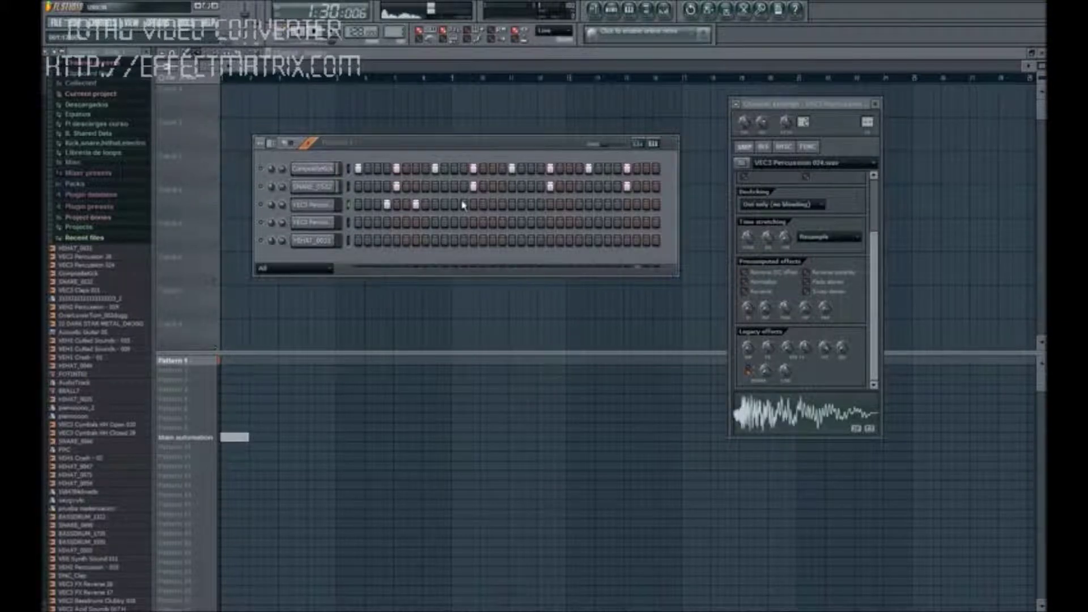
click(492, 204)
click(541, 204)
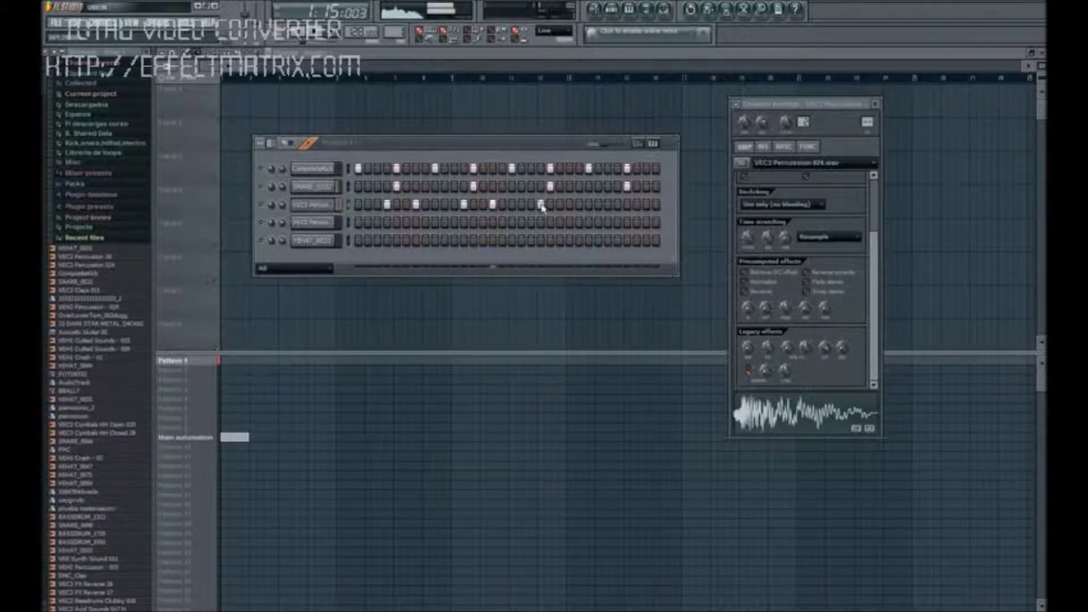
click(570, 204)
click(617, 204)
click(646, 204)
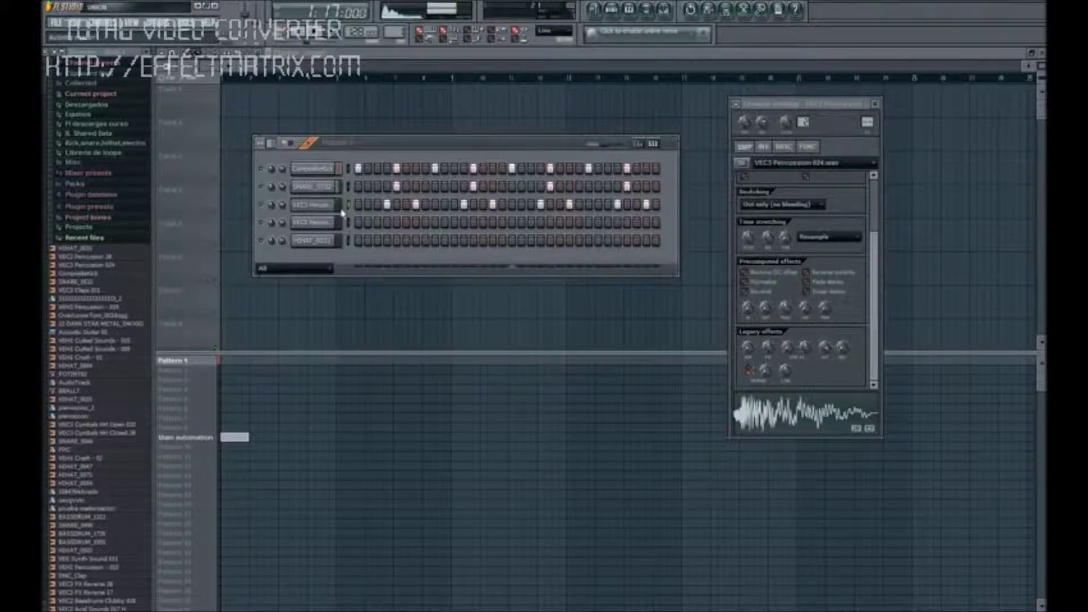
Add VEC2 Percussion 28 hits on steps 3, 11, 19 and 27 of the pattern.
click(315, 224)
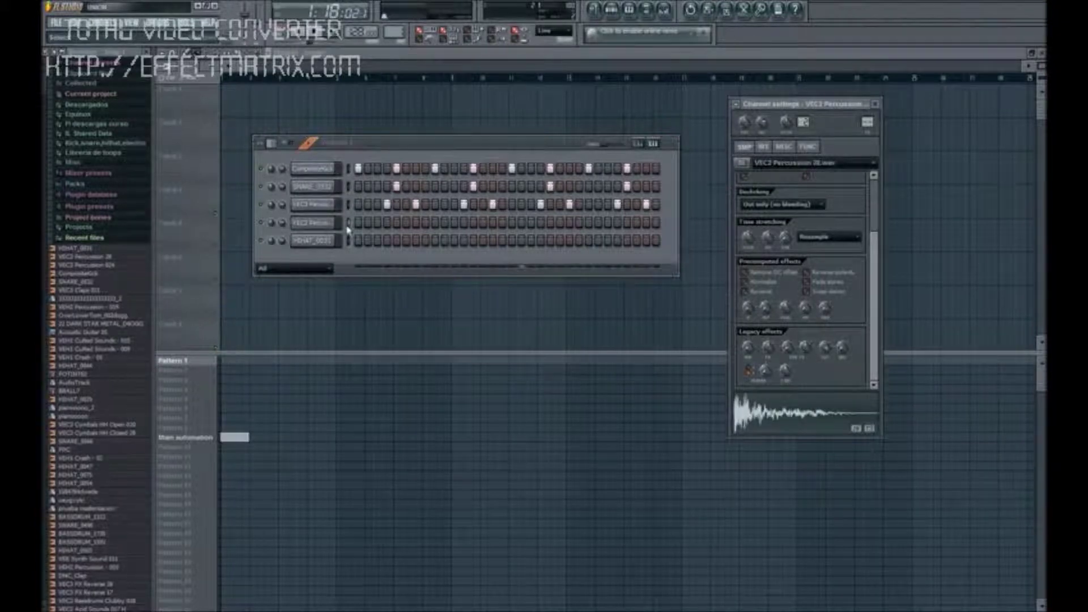
click(377, 222)
click(454, 223)
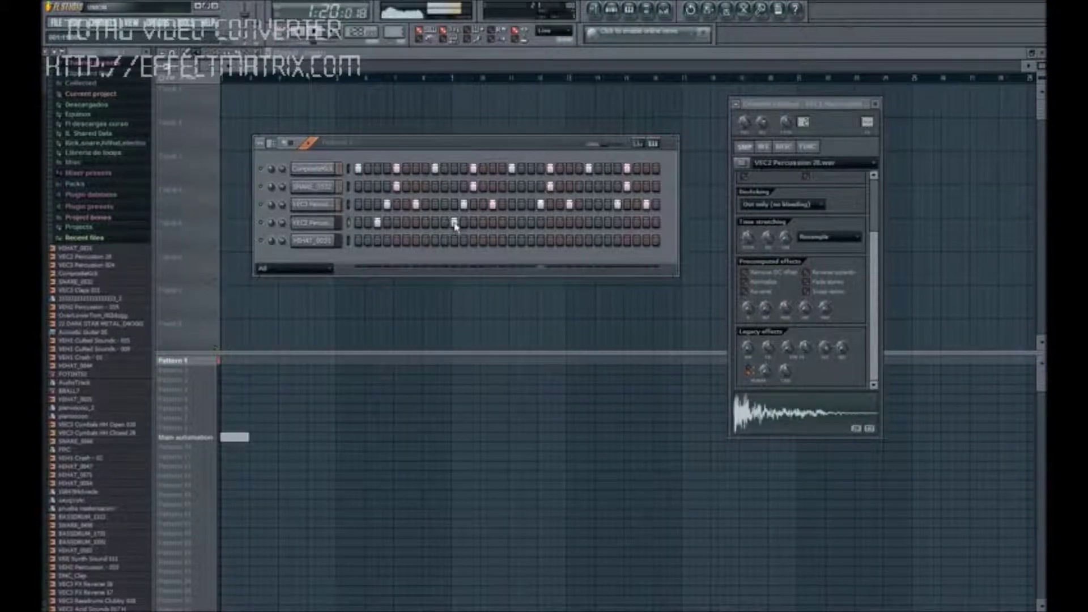
click(531, 223)
click(608, 222)
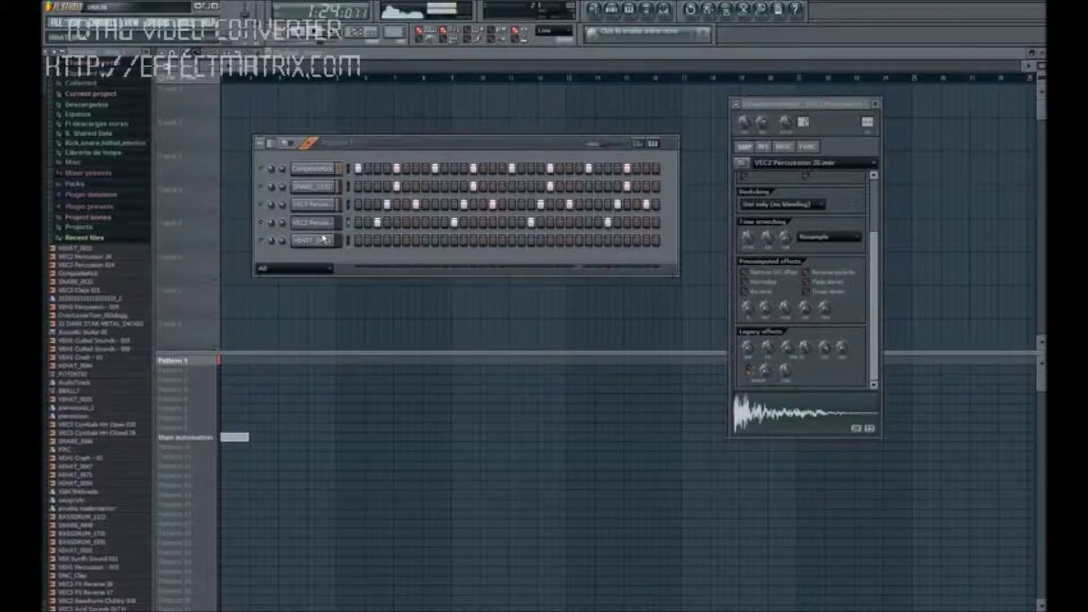
Lower the pitch of the VEC2 Percussion 28 notes in the sequencer's keyboard editor, and close that editor.
click(653, 144)
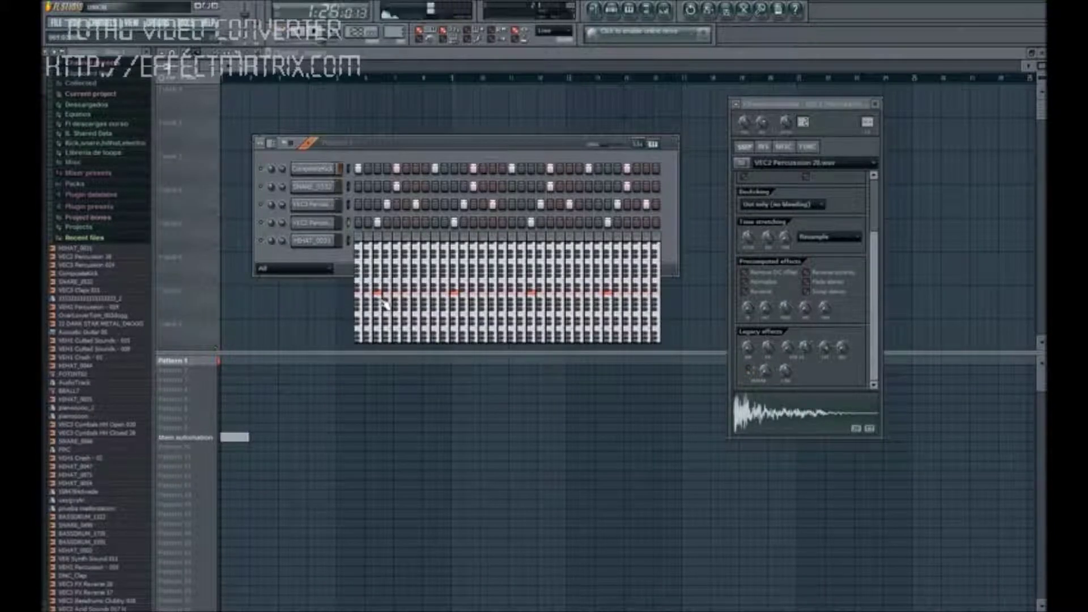
drag(382, 300, 386, 319)
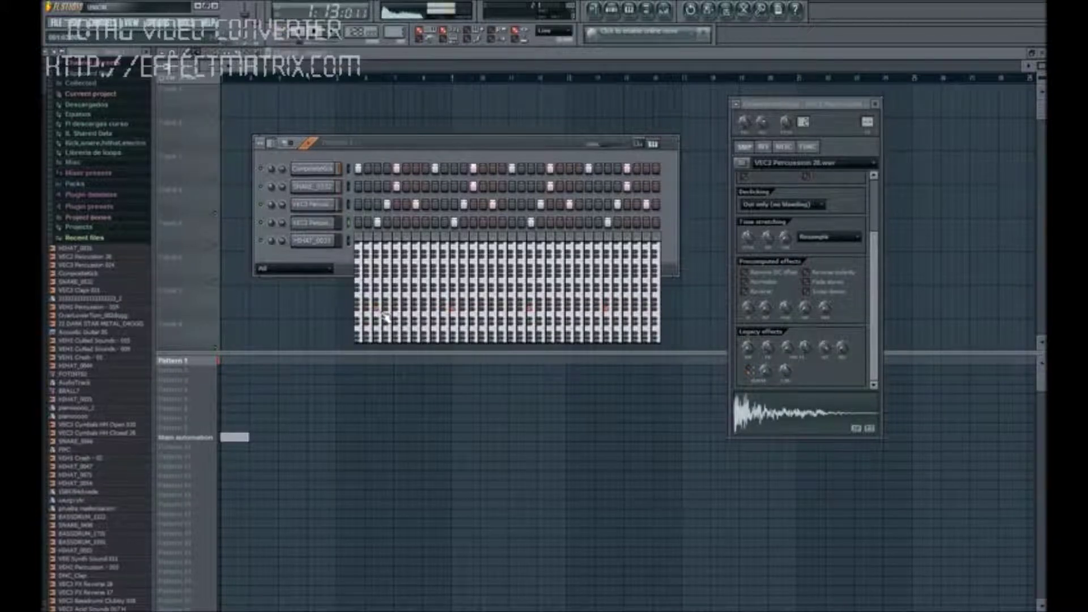
click(652, 144)
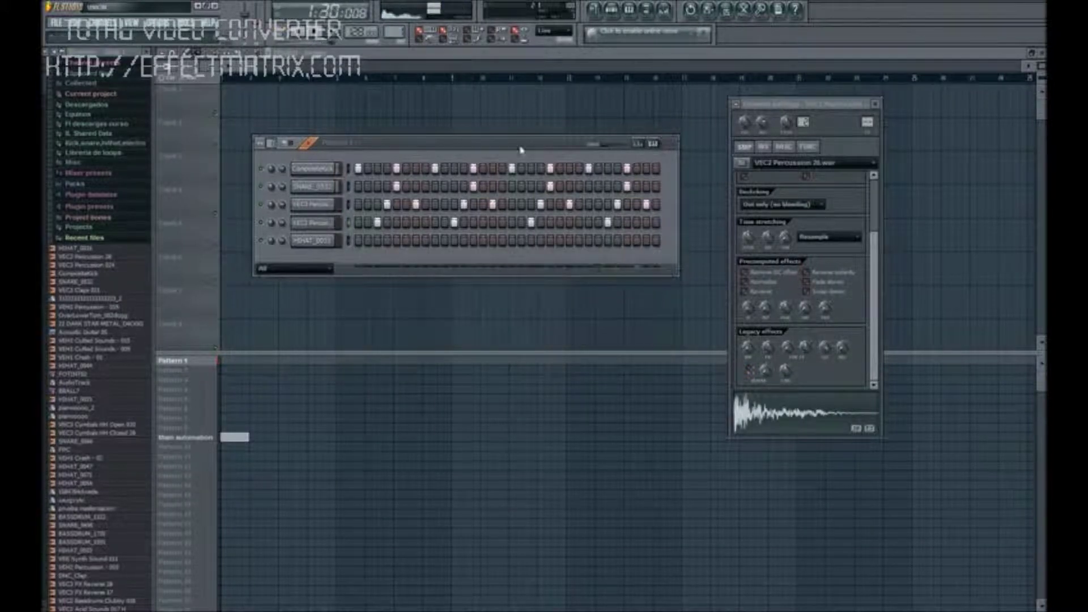
drag(510, 146, 512, 146)
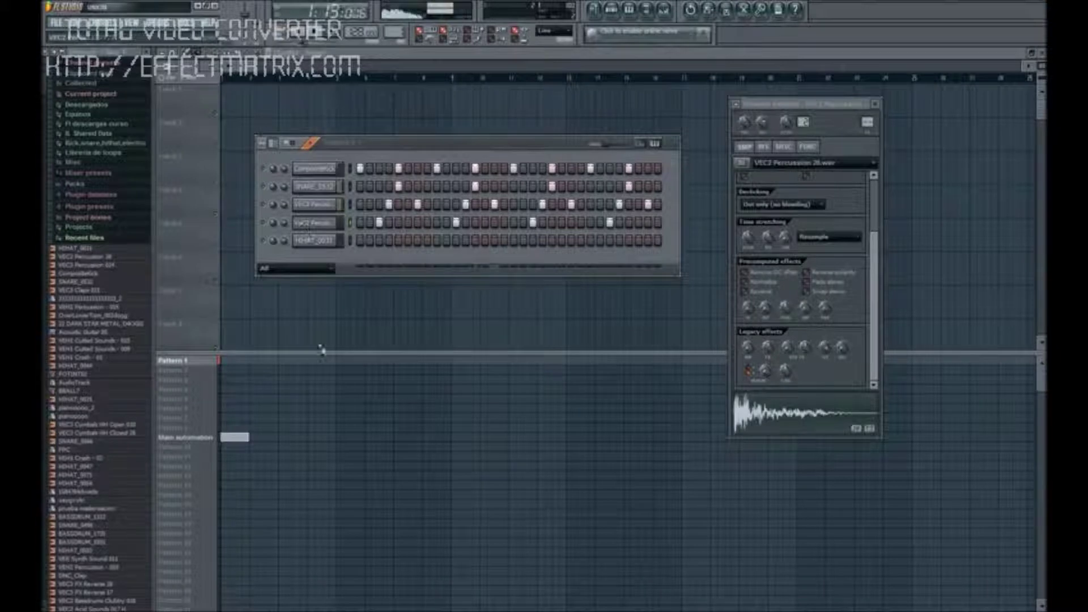
Switch to Notepad and extend the Paso 5 line after "melodia" with "una k os inventeis".
click(327, 605)
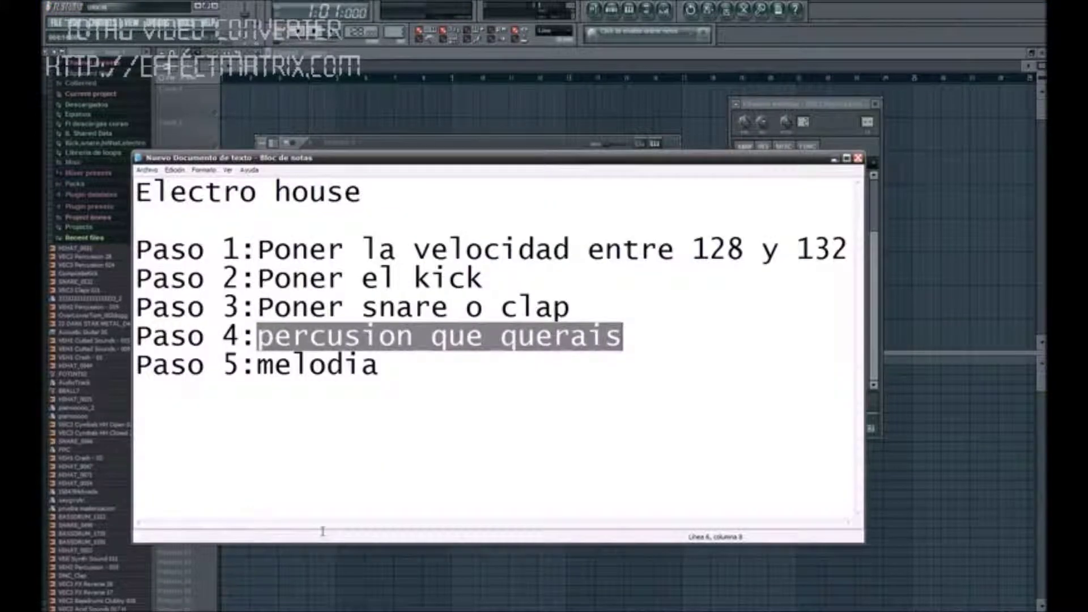
drag(258, 365, 403, 370)
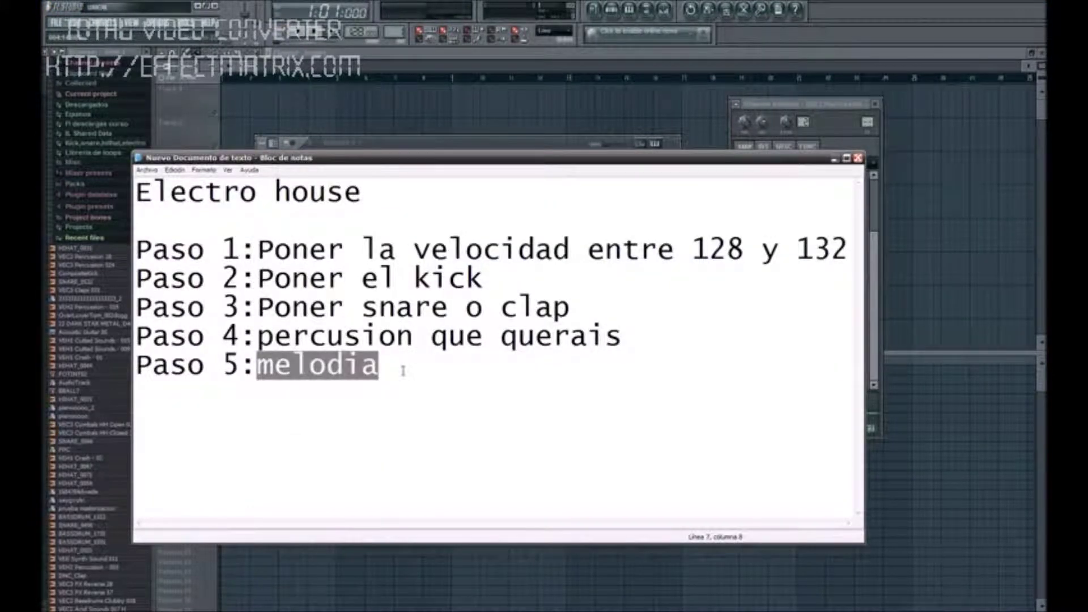
click(403, 371)
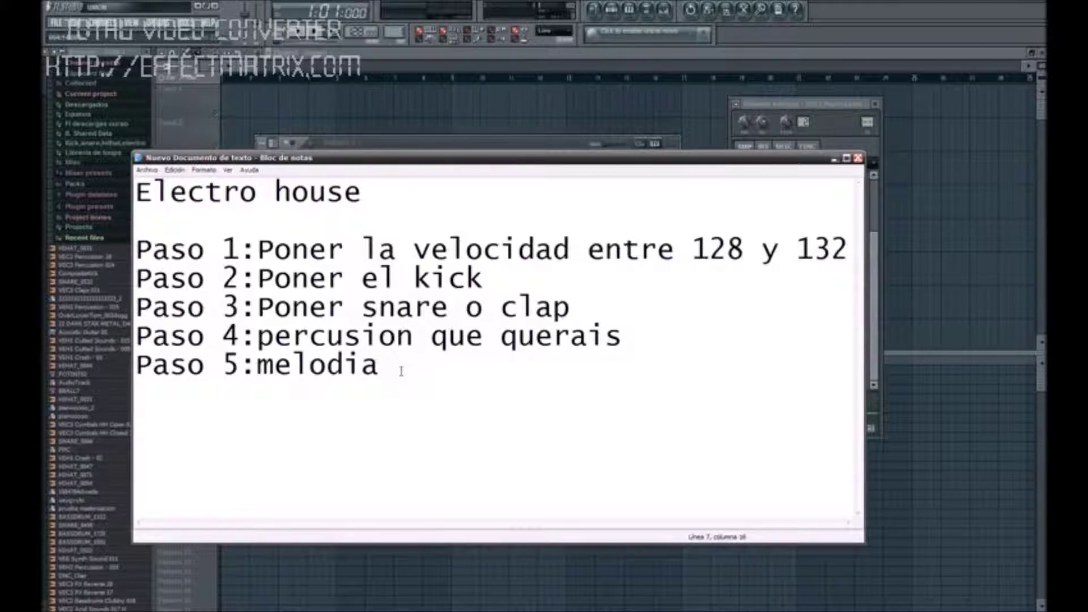
text(una k os)
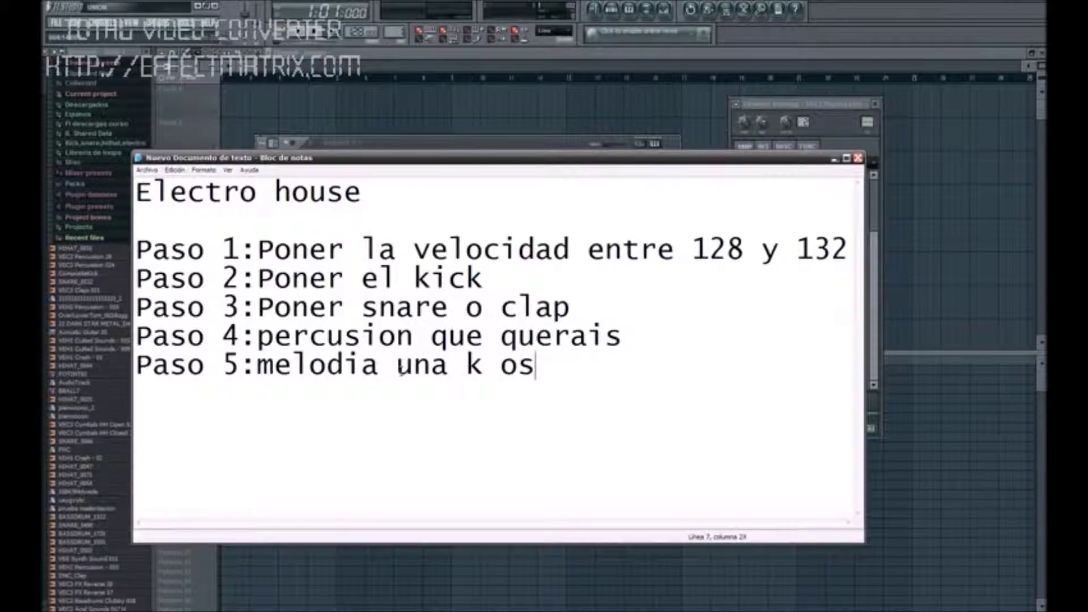
text( inventeis)
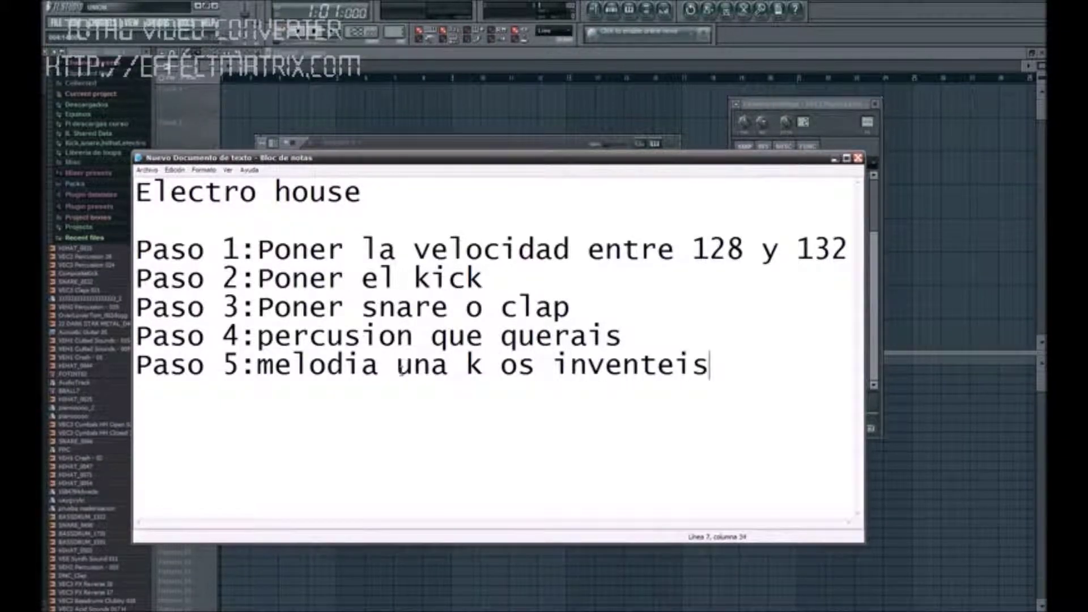
Add a line below Paso 5 in the note reading "yo voy a acer una que me gusta seguro k les suena".
key(Return)
text(yo voy a )
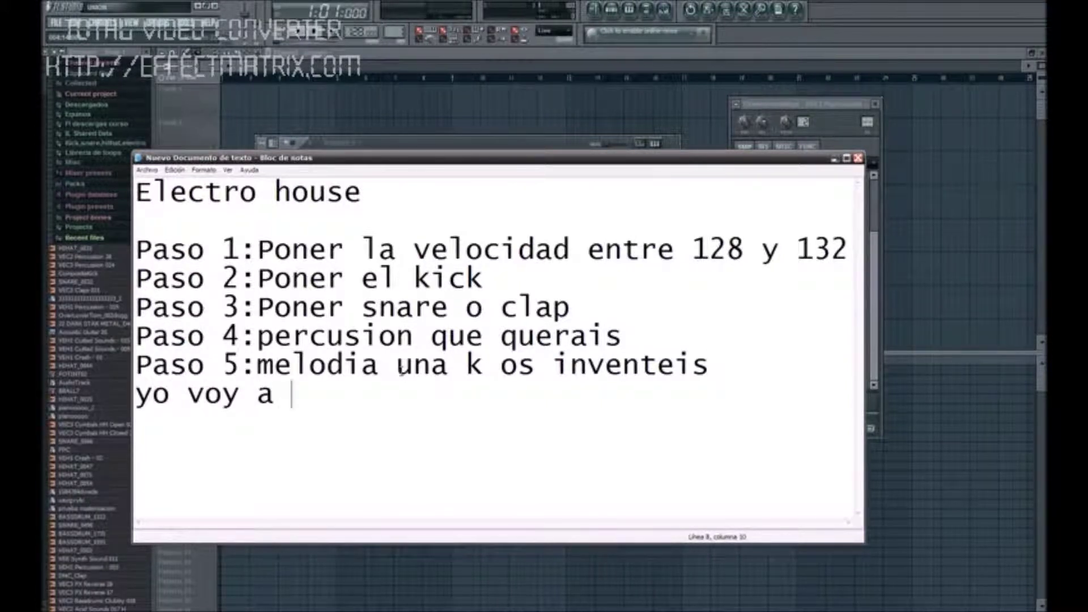
text(acer )
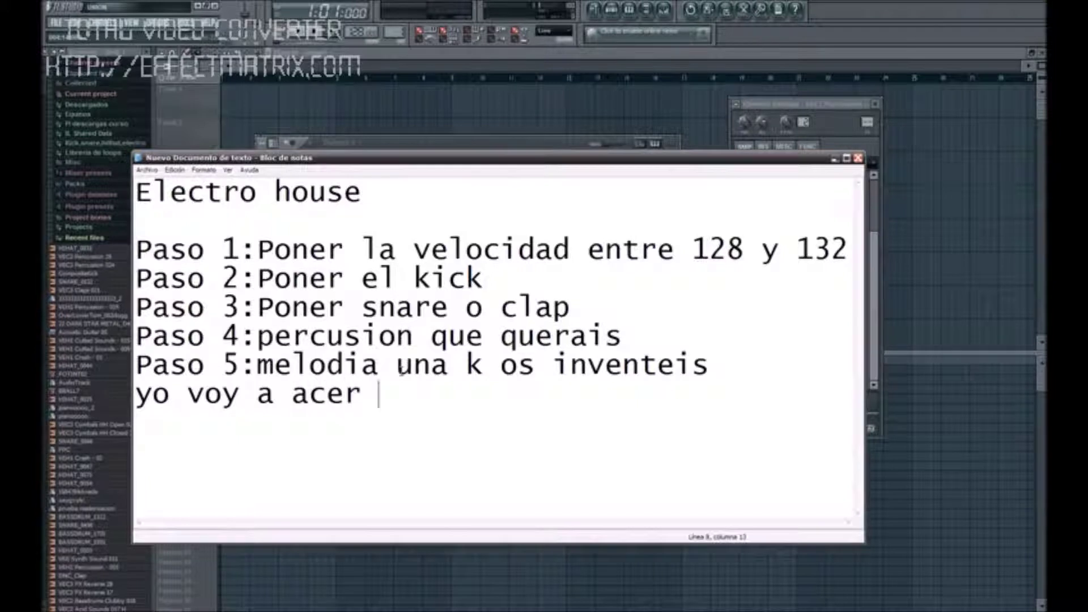
text(una que me )
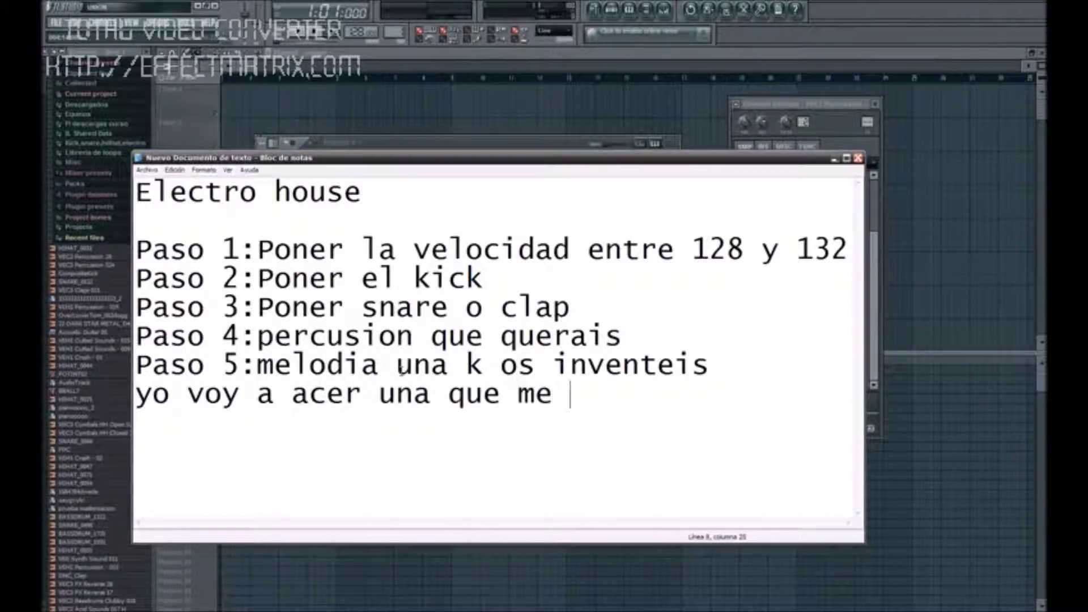
text(gusta)
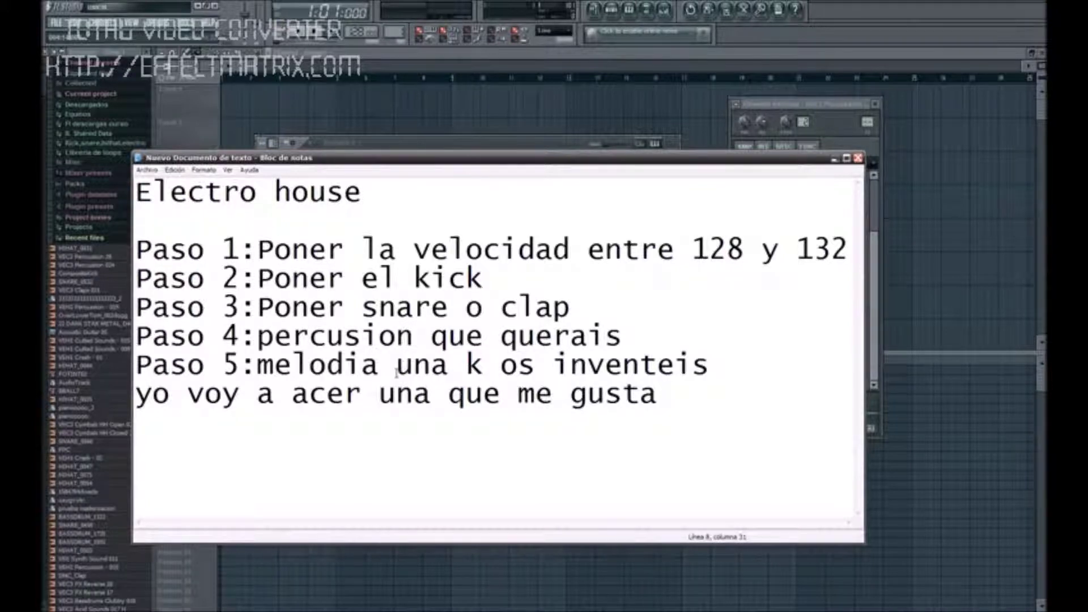
text( se)
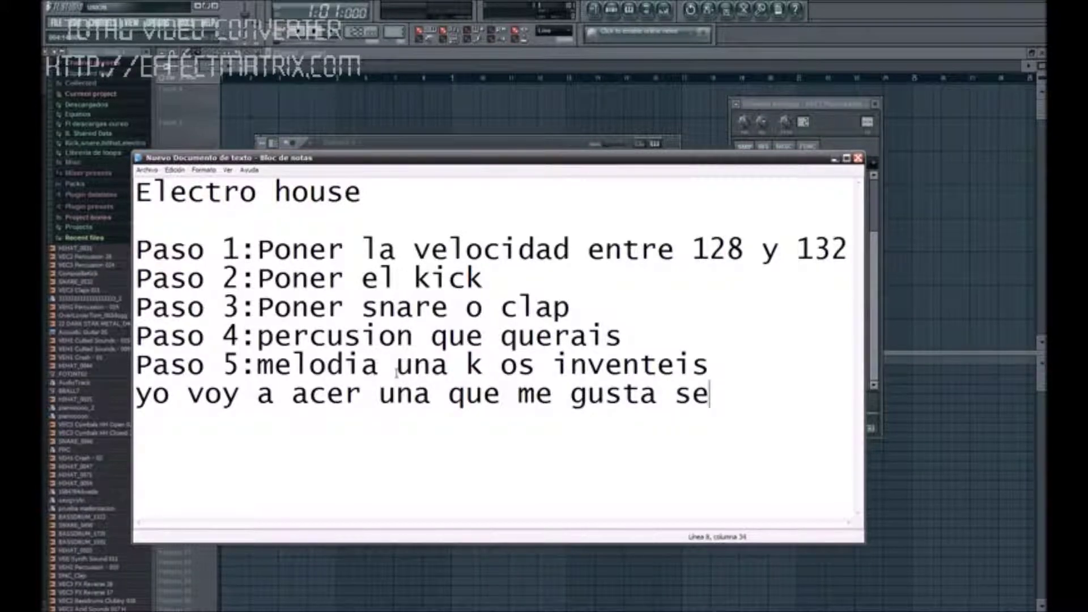
text(guro k la)
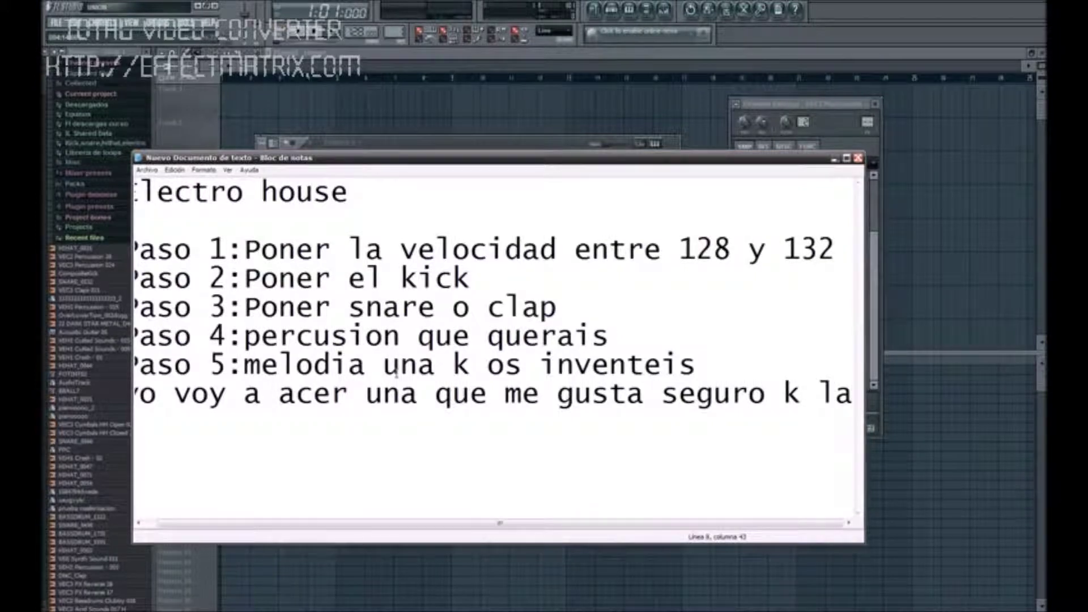
key(BackSpace)
text(es)
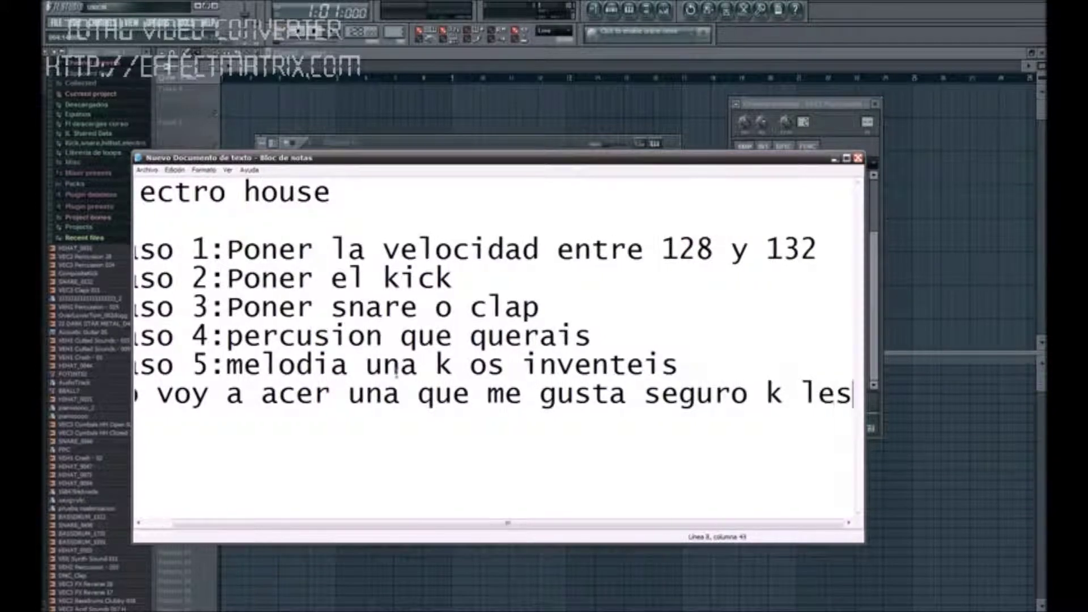
text( suena)
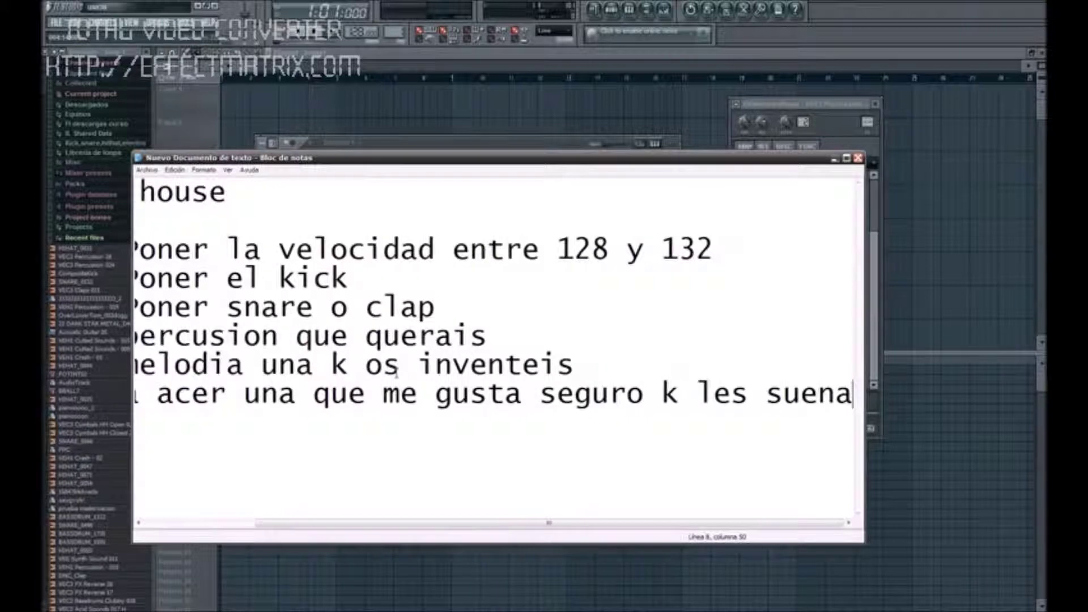
Leave a blank line at the end of the note and write "a el hit tambien" below it.
click(422, 147)
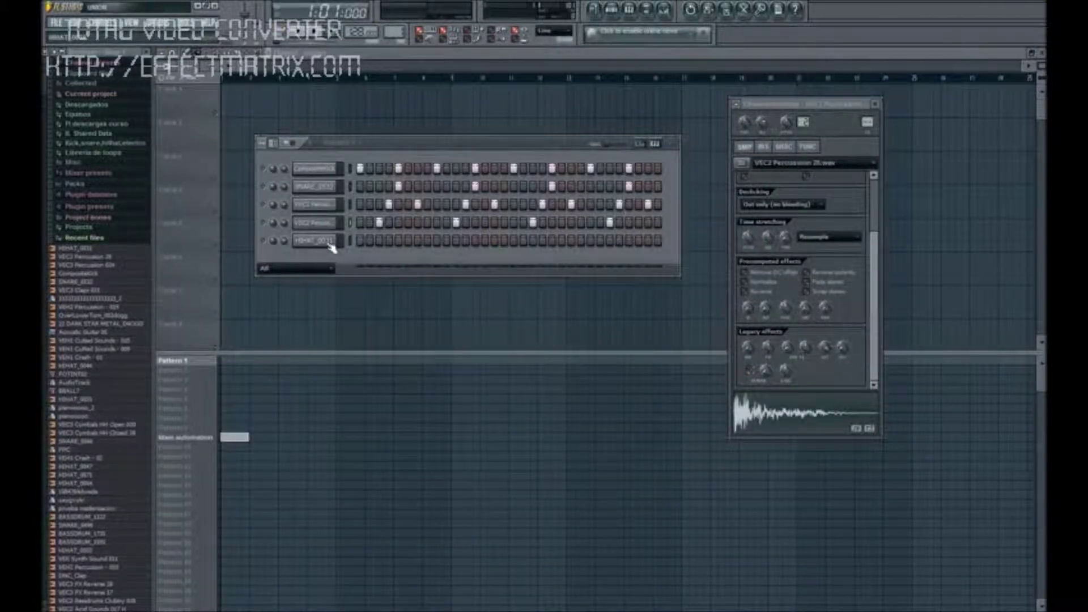
click(369, 610)
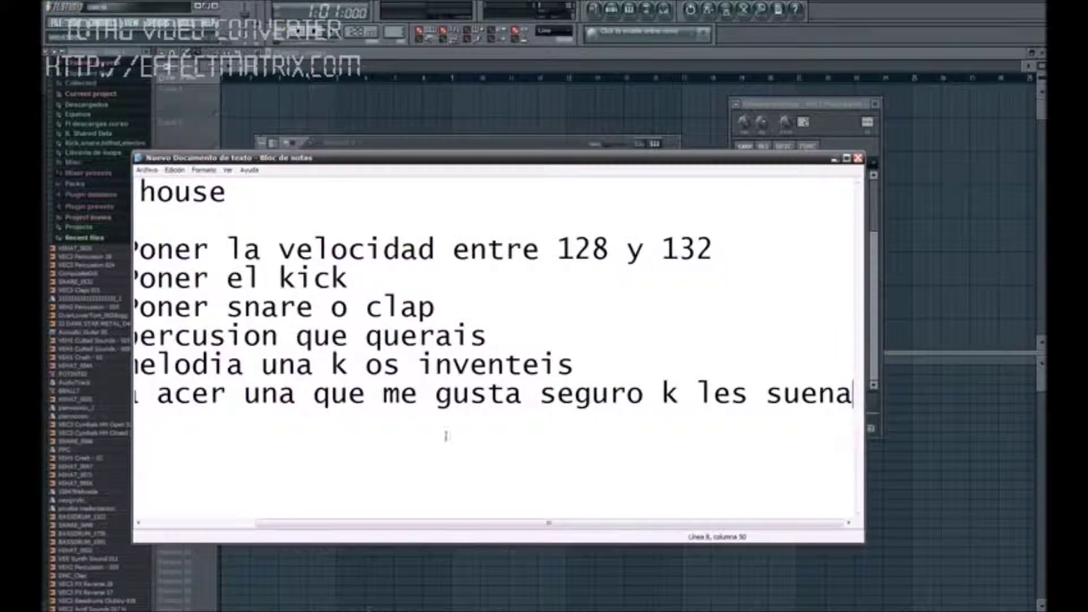
key(Return)
key(Return)
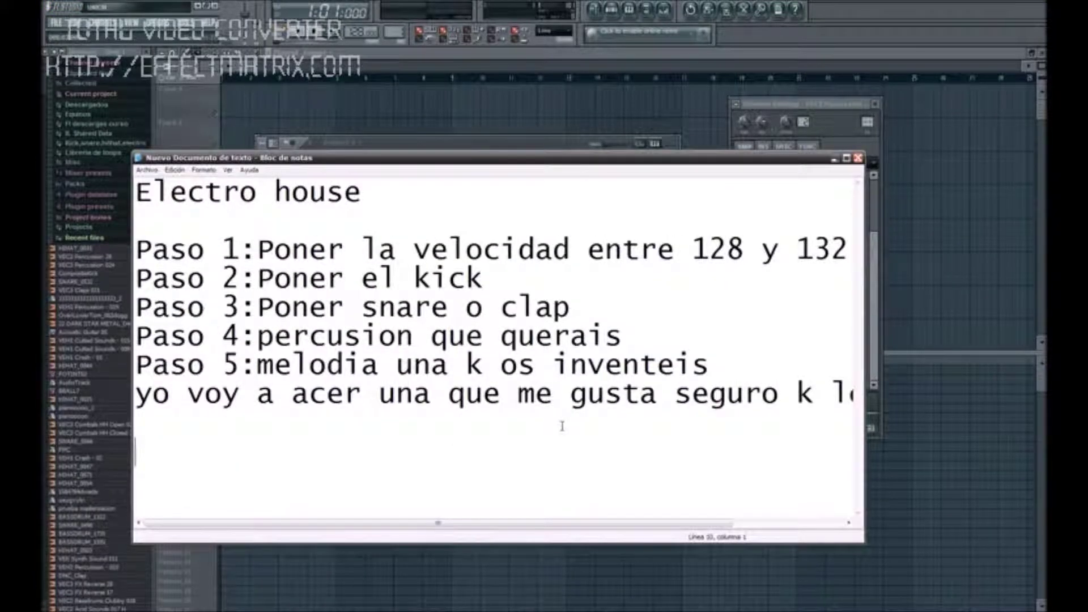
text(a el hit)
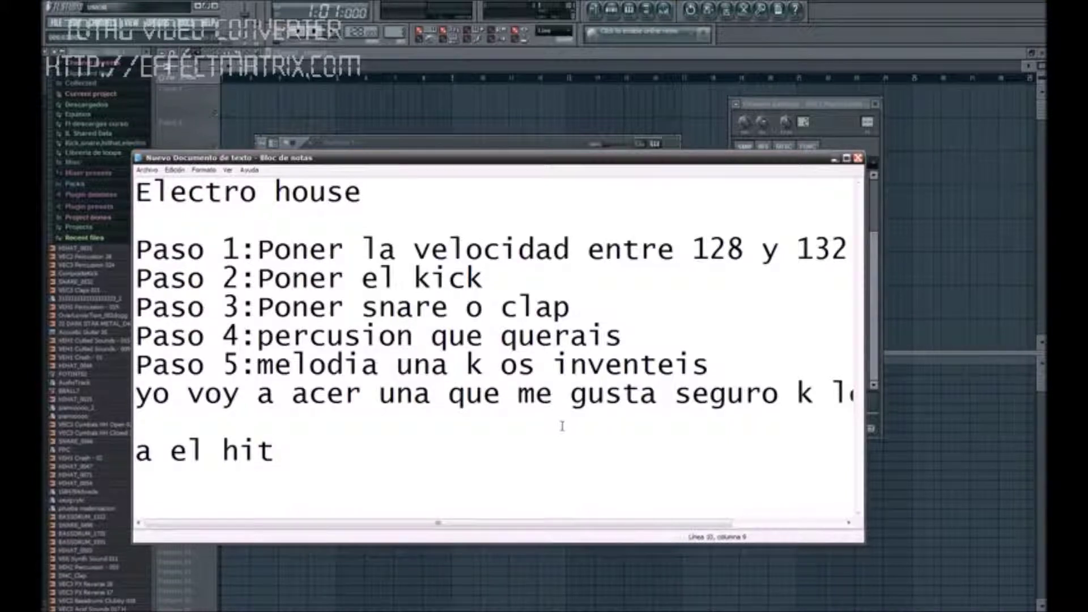
text( tambien)
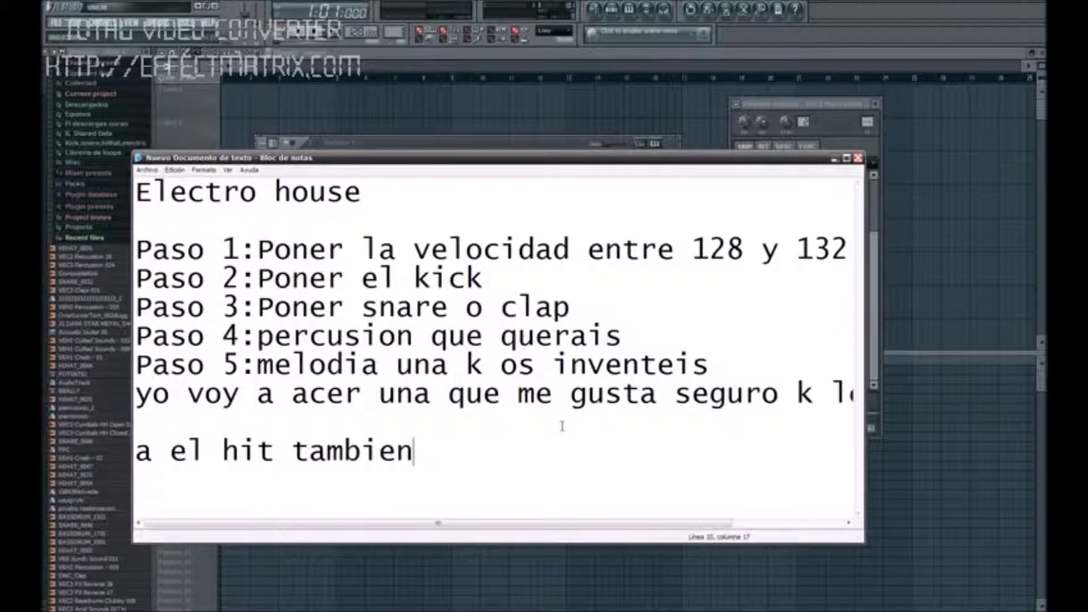
Switch to FL Studio and, with the pattern playing, add HIHAT_0031 hits on steps 3, 7, 11, 15, 19, 23, 27 and 31.
click(431, 145)
key(space)
click(379, 240)
click(418, 240)
click(455, 240)
click(494, 240)
click(533, 240)
click(572, 240)
click(610, 240)
click(647, 240)
Clone the HIHAT_0031 channel and stop playback.
click(319, 242)
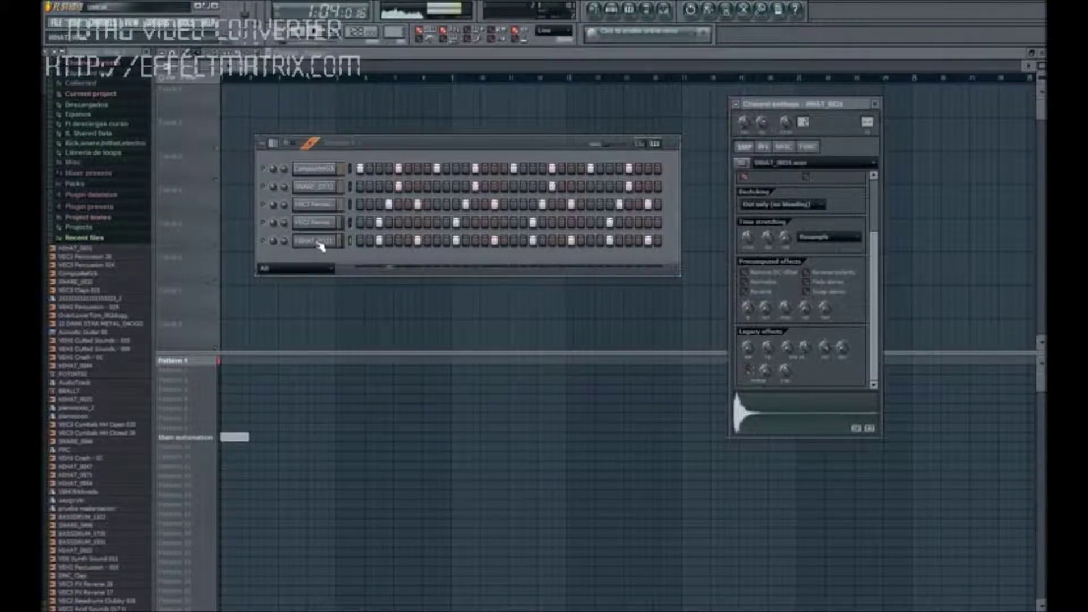
right_click(318, 242)
click(362, 391)
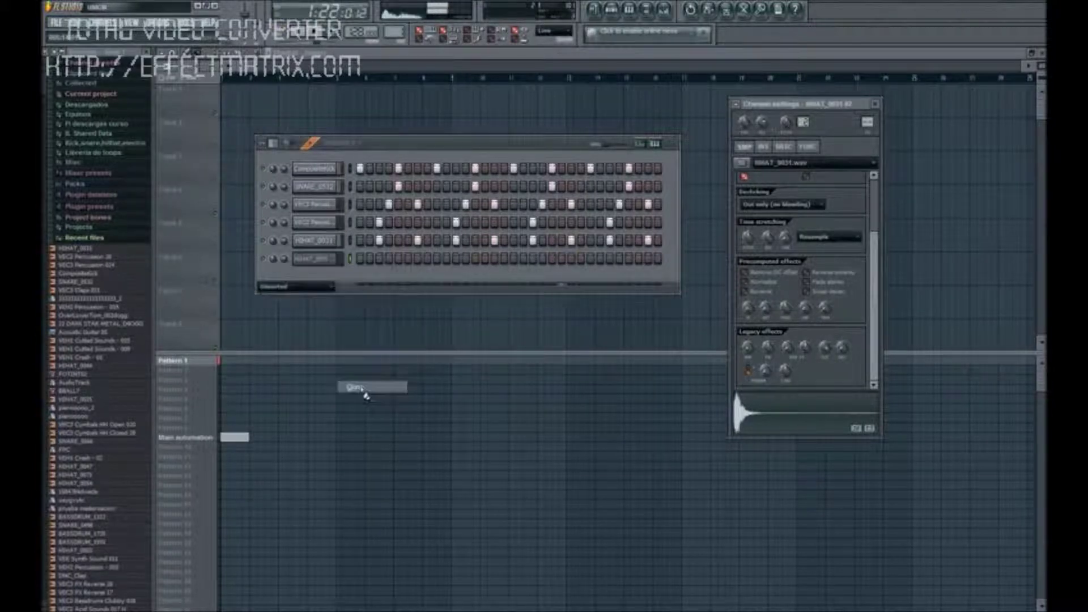
key(space)
Add hits to the cloned hi-hat channel on every third step, from step 1 through step 31.
click(360, 259)
click(418, 260)
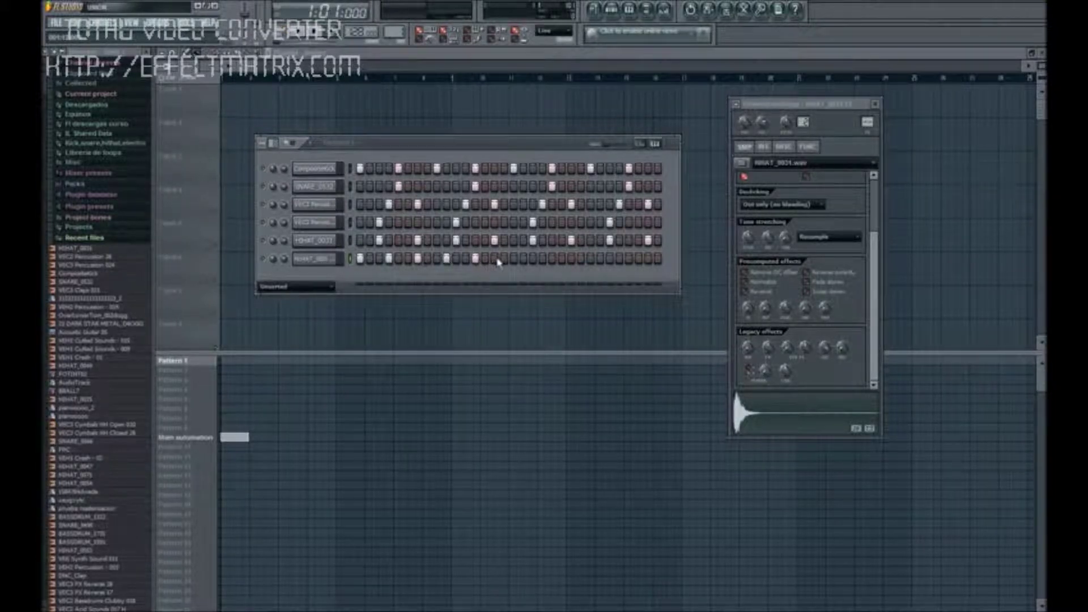
click(562, 260)
click(591, 260)
Raise the pitch of the cloned hi-hat's notes in the sequencer's keyboard editor, and play the pattern back.
click(654, 143)
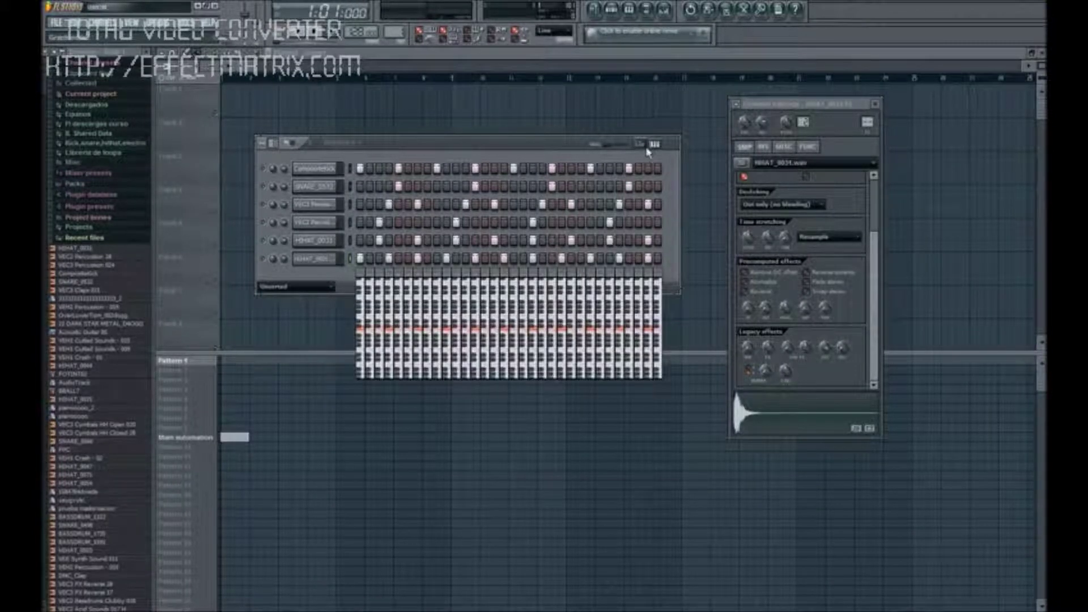
drag(365, 323, 657, 317)
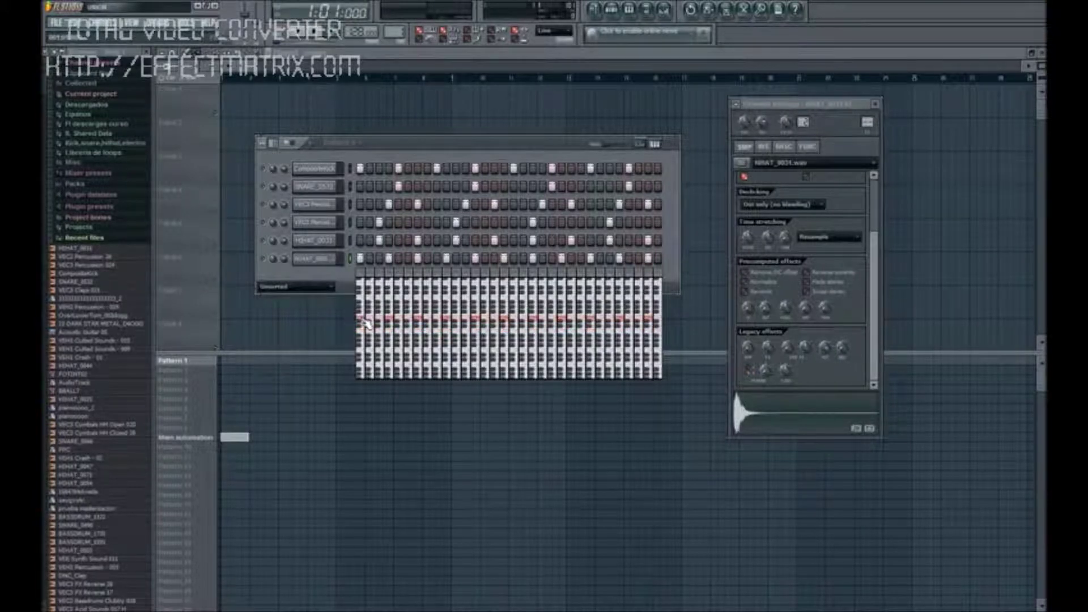
click(656, 146)
key(space)
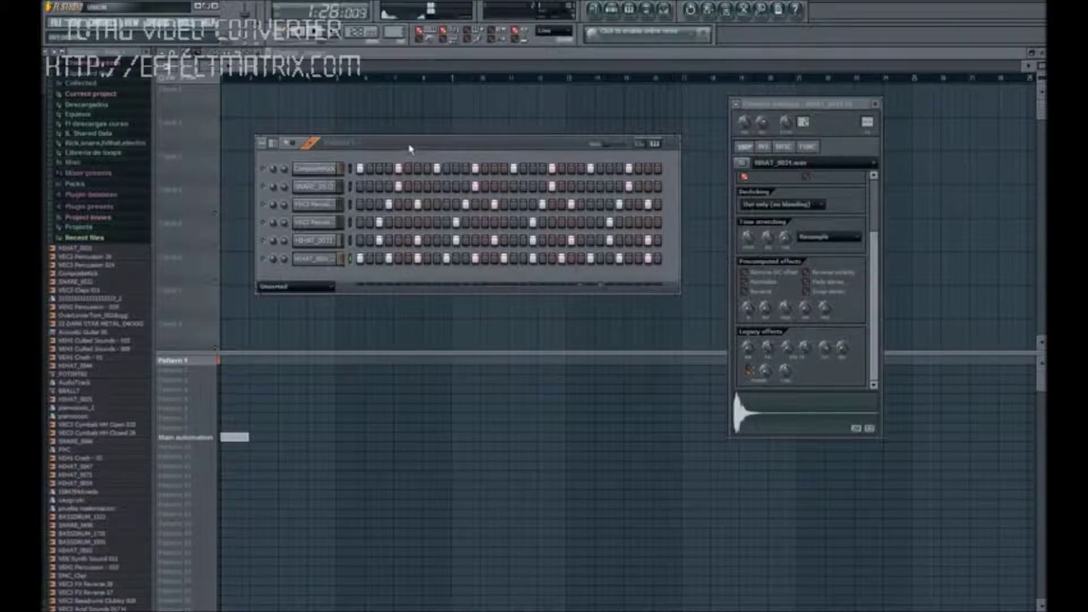
drag(409, 147, 413, 146)
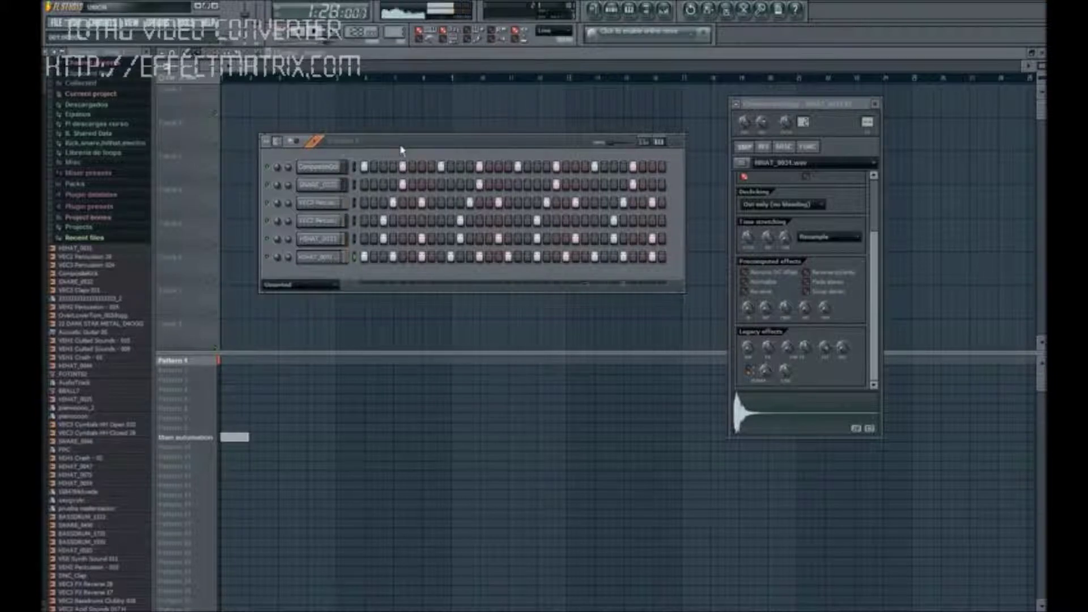
key(space)
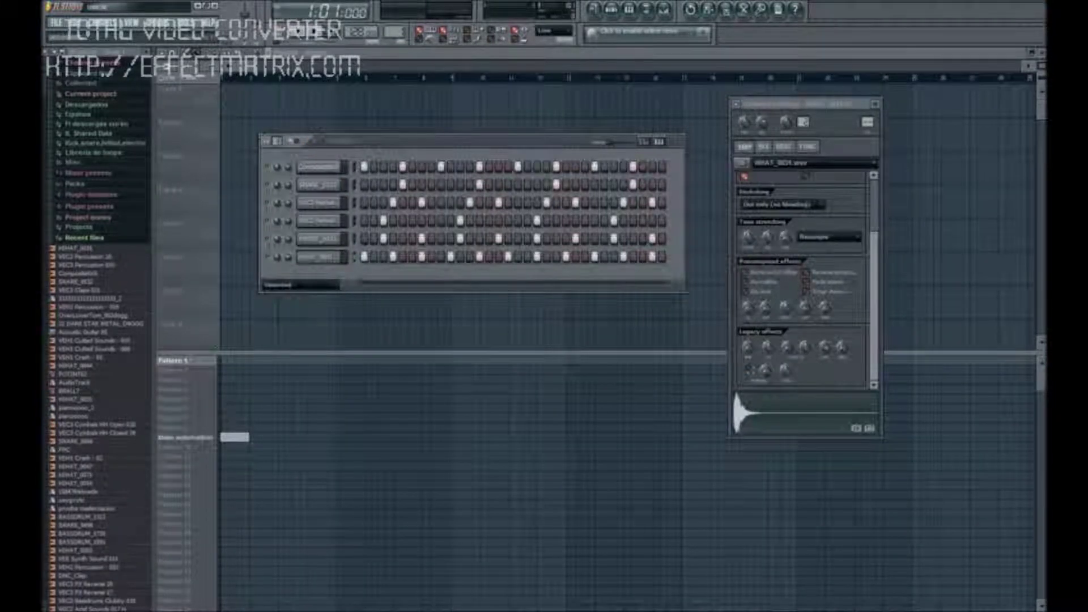
Switch to Notepad, highlight the Paso 5 melody text and the line below it, and return to FL Studio.
key(alt+Tab)
drag(258, 365, 859, 394)
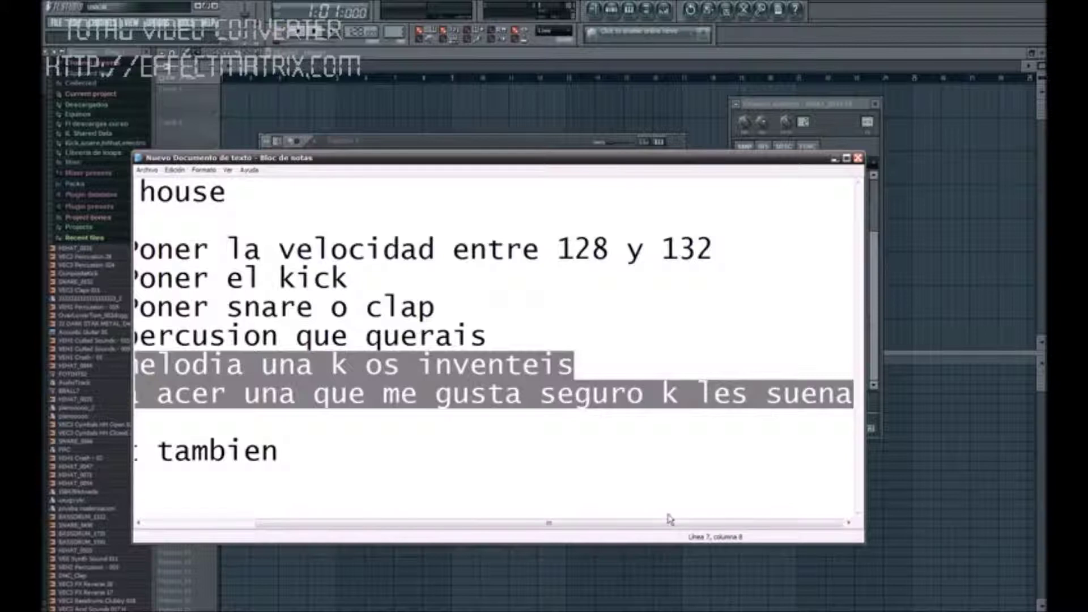
click(298, 577)
Add an Oddity_vst2mon synth channel and load its preset 19.
click(112, 24)
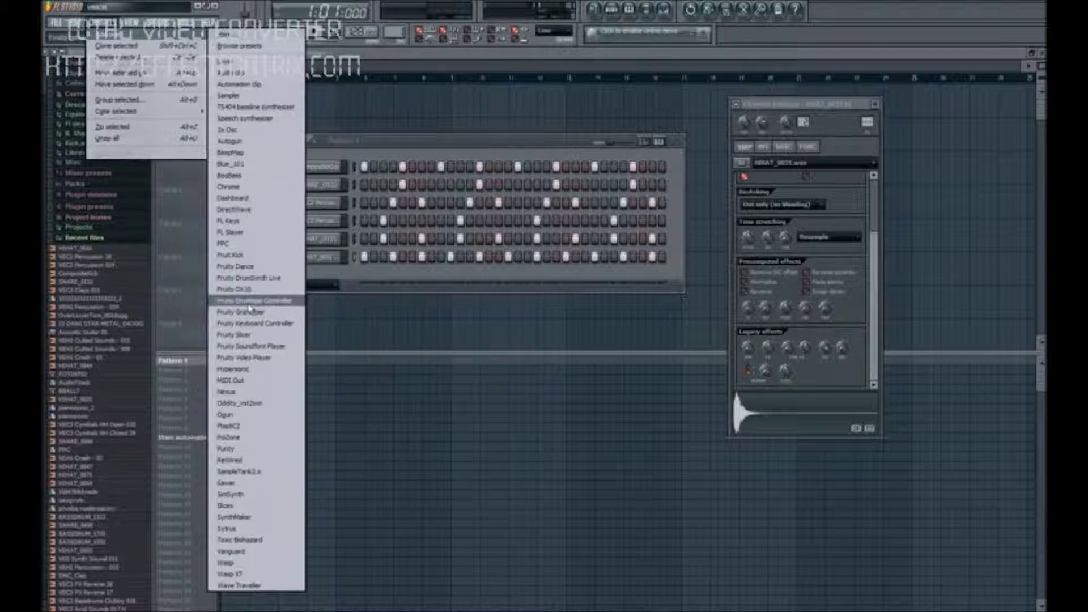
drag(249, 408, 298, 394)
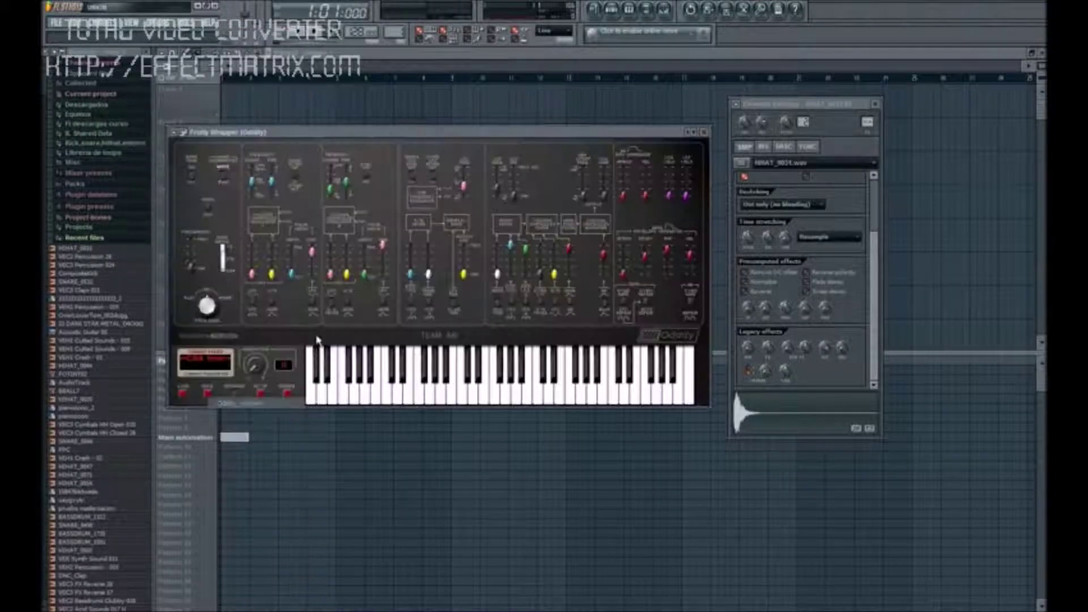
click(215, 361)
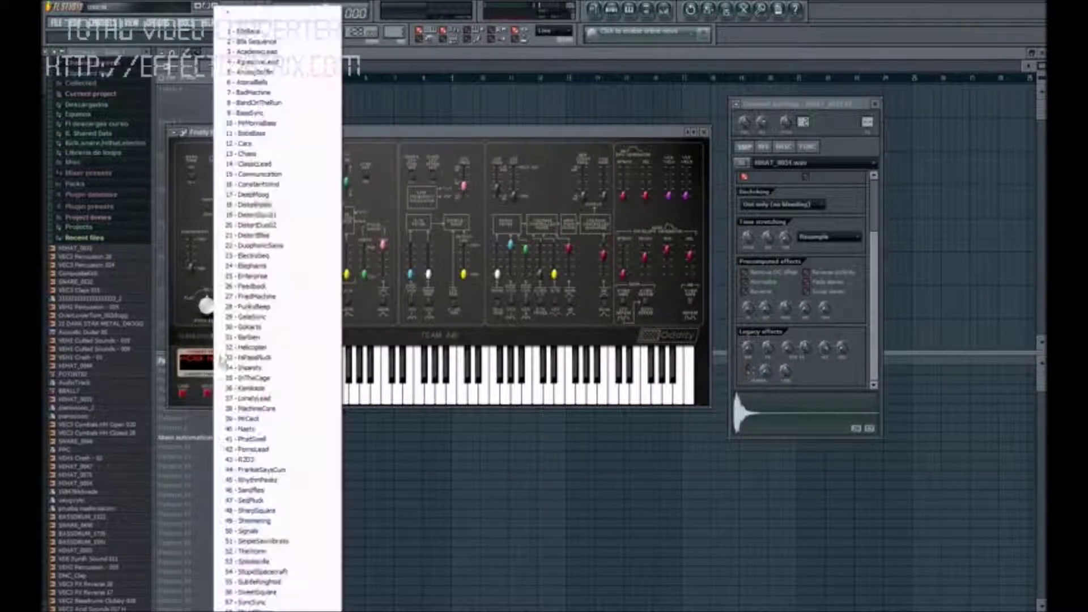
click(244, 215)
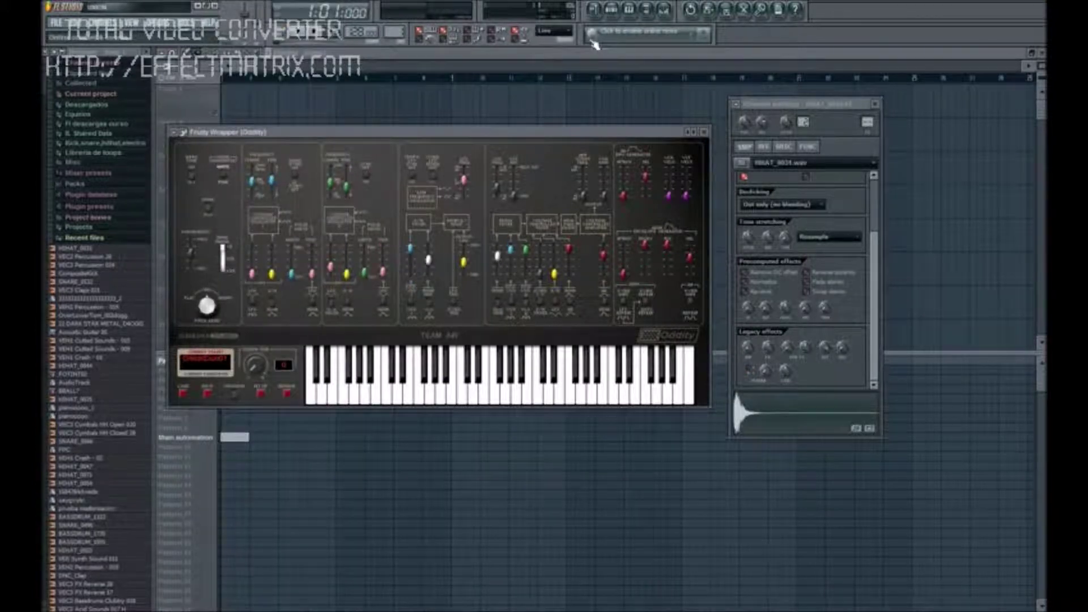
Bring up the step sequencer and open the piano roll of the Oddity channel.
click(611, 8)
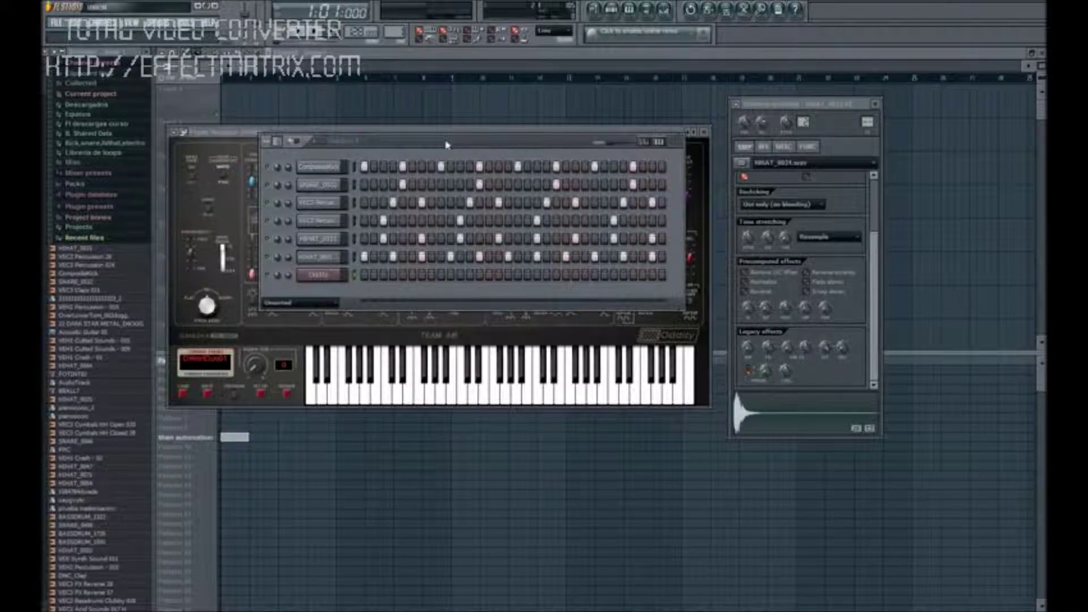
drag(446, 144, 442, 145)
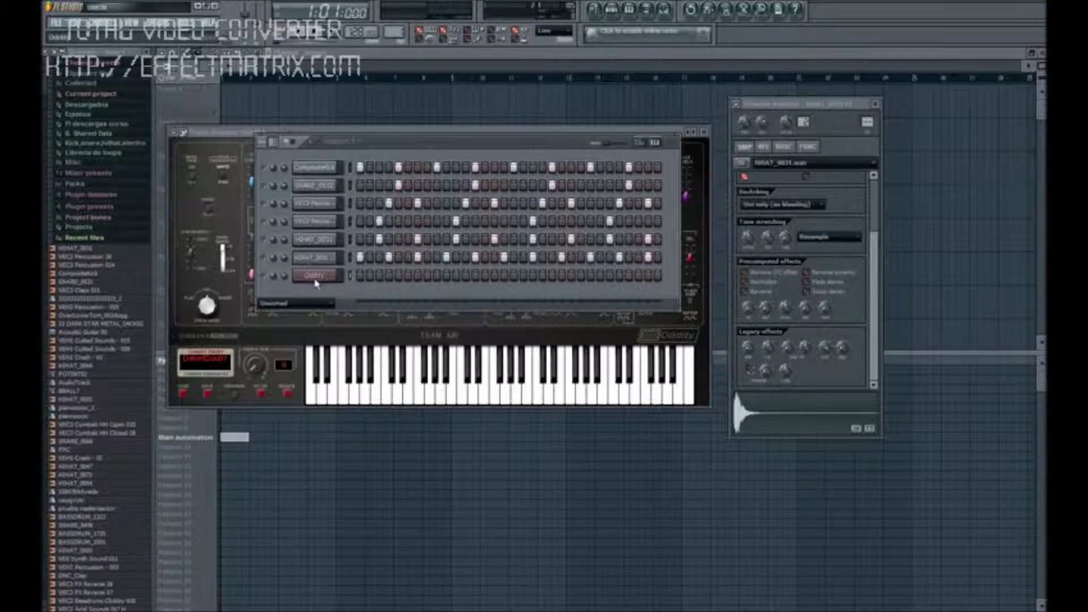
right_click(338, 277)
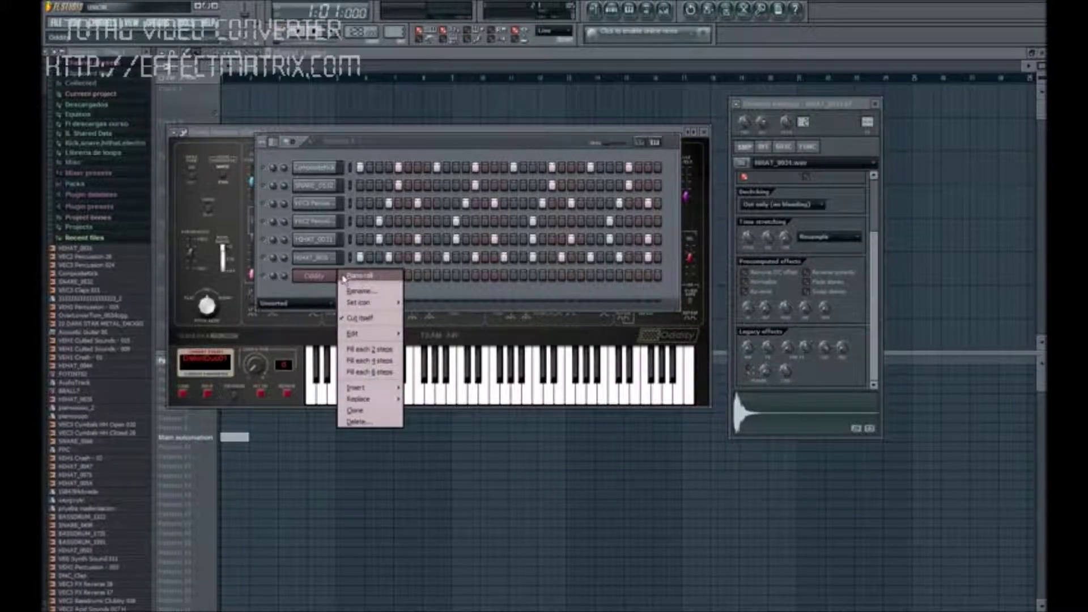
click(344, 277)
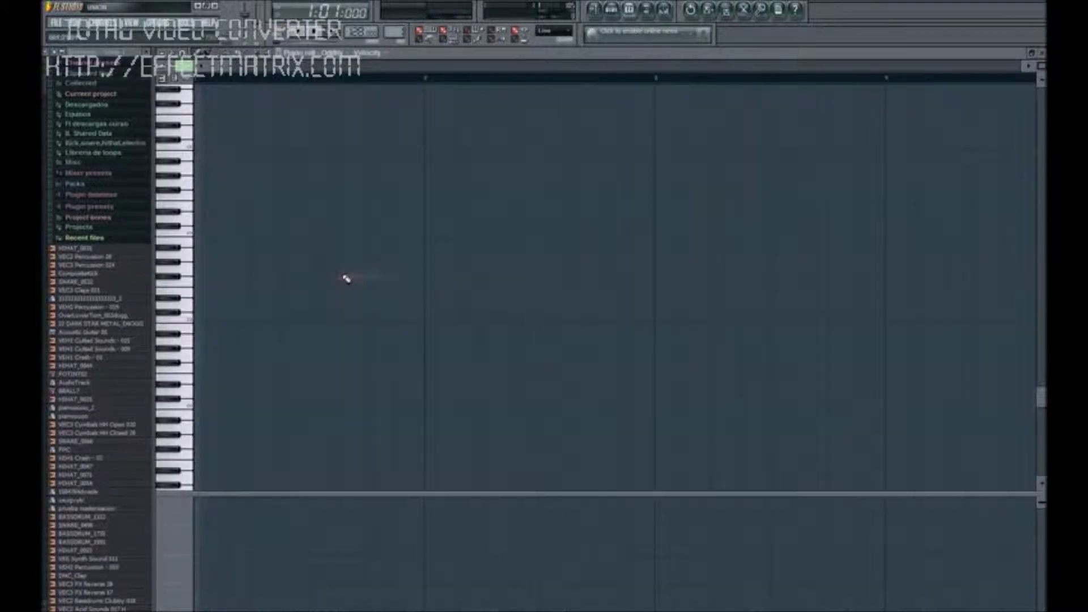
click(611, 9)
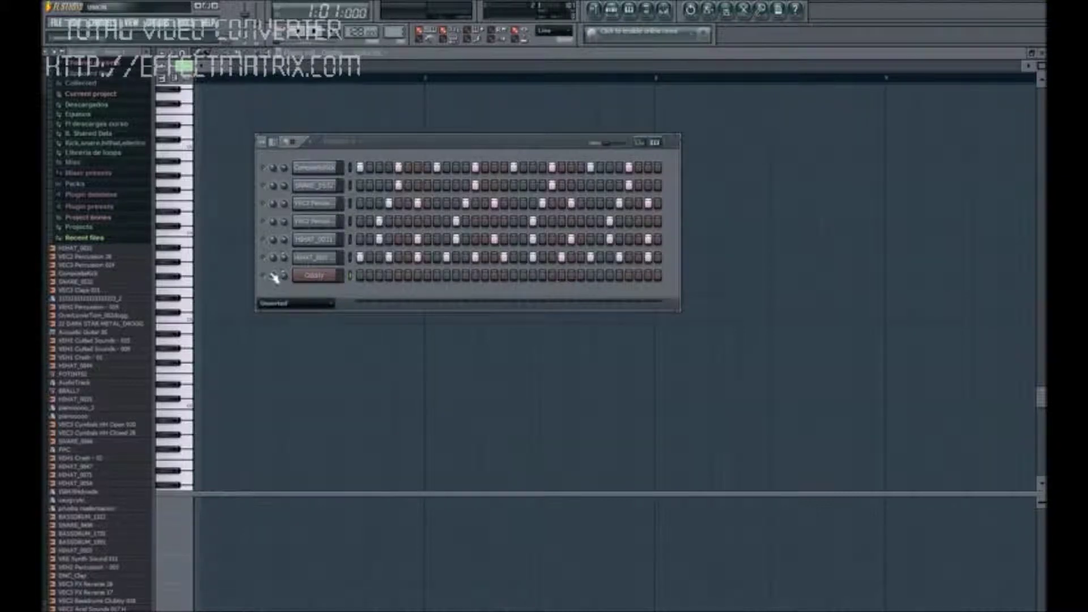
key(KP_Add)
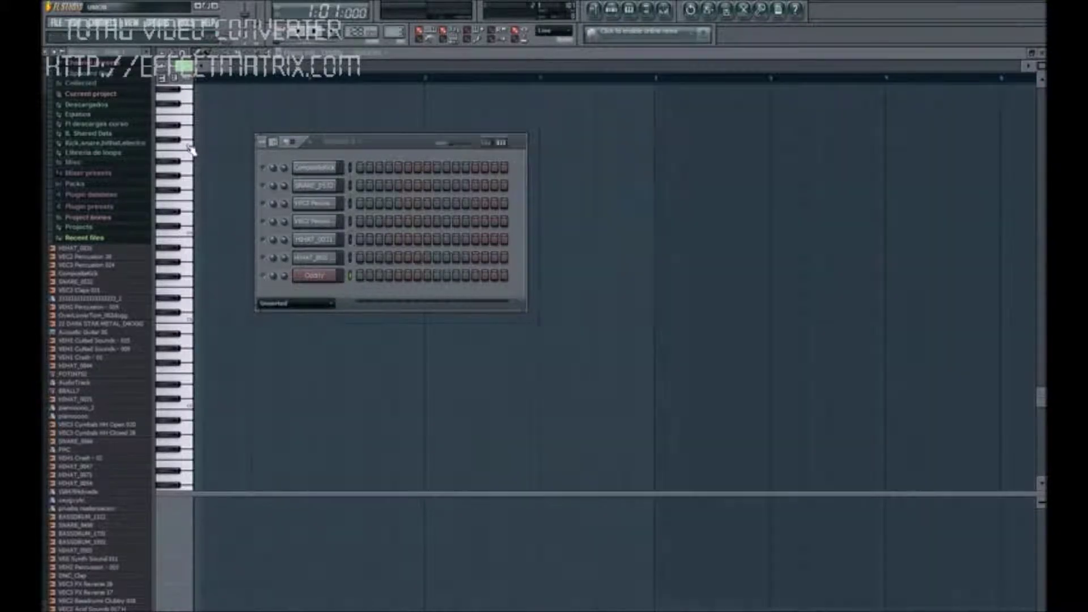
key(KP_Subtract)
key(F6)
Audition Oddity pitches on the piano roll's keyboard and place the first melody note at the very start of the grid.
scroll(192, 150, up, 5)
scroll(192, 150, up, 5)
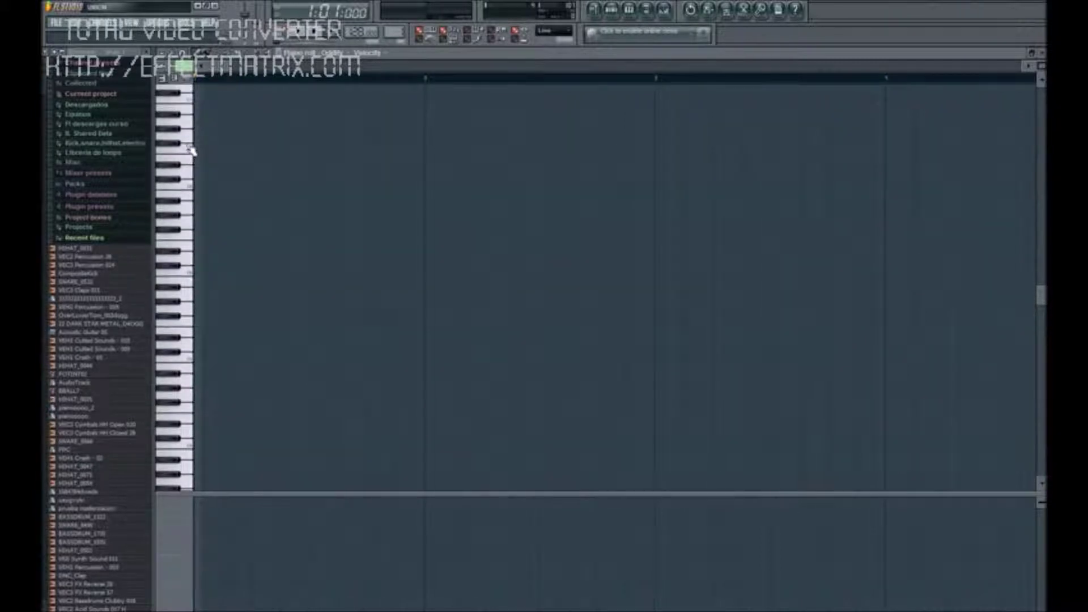
click(194, 208)
click(192, 245)
click(190, 133)
click(189, 262)
click(189, 336)
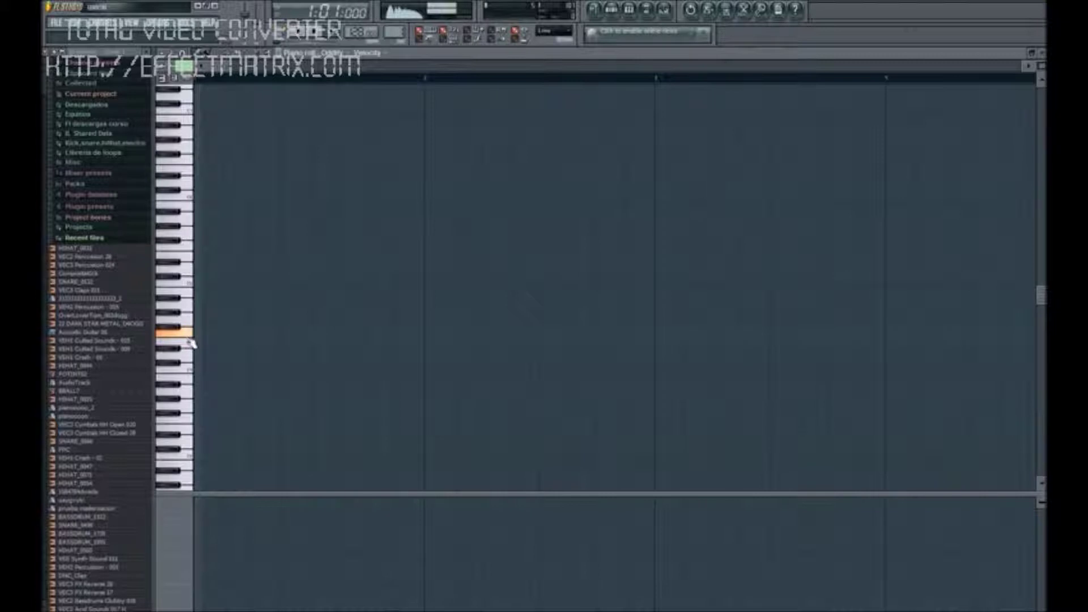
click(187, 233)
click(194, 195)
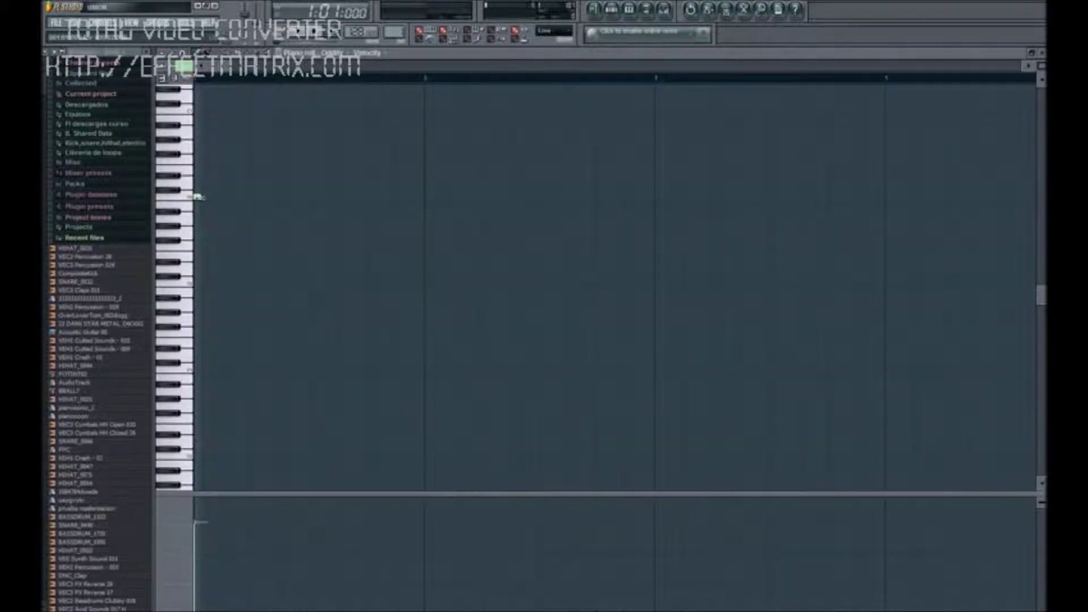
With the pattern playing, add six notes in the first half of bar 1: five an octave below the first note, one matching its pitch.
click(182, 57)
click(191, 80)
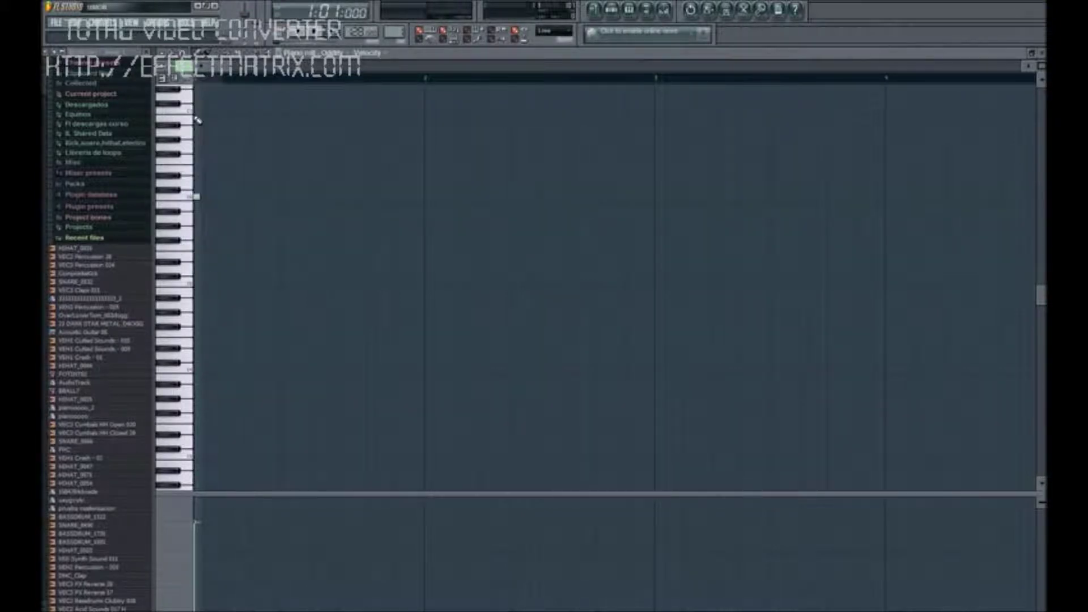
click(216, 288)
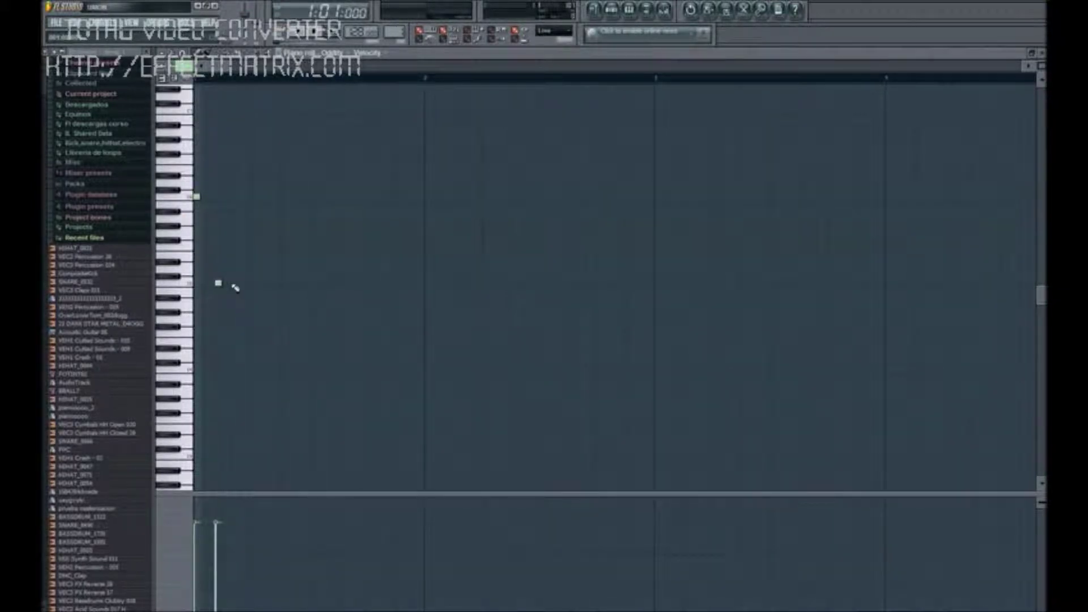
key(space)
click(240, 283)
click(254, 284)
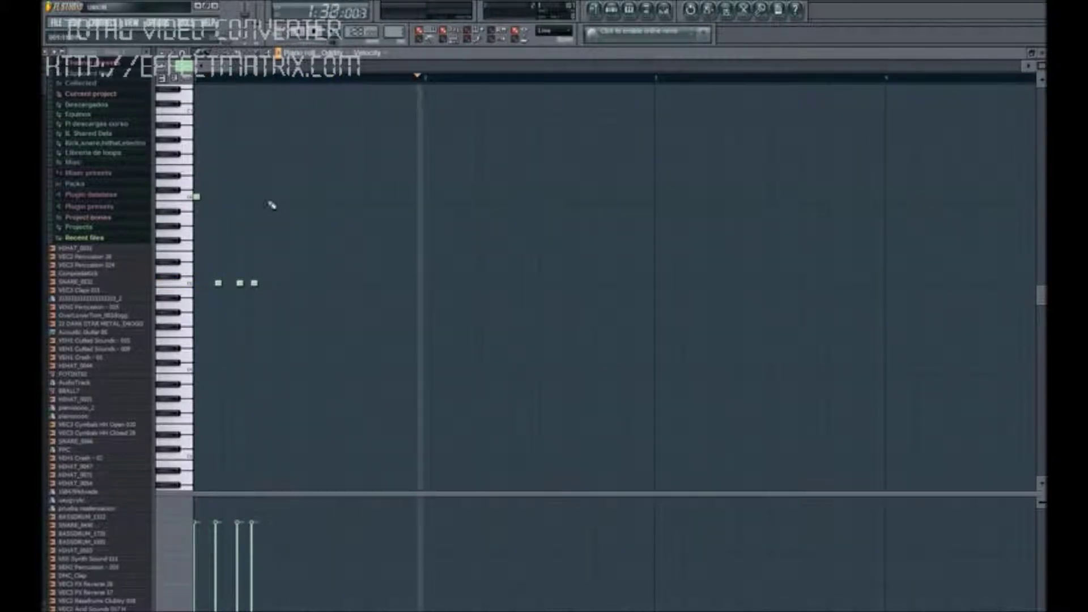
click(268, 197)
click(283, 283)
click(297, 284)
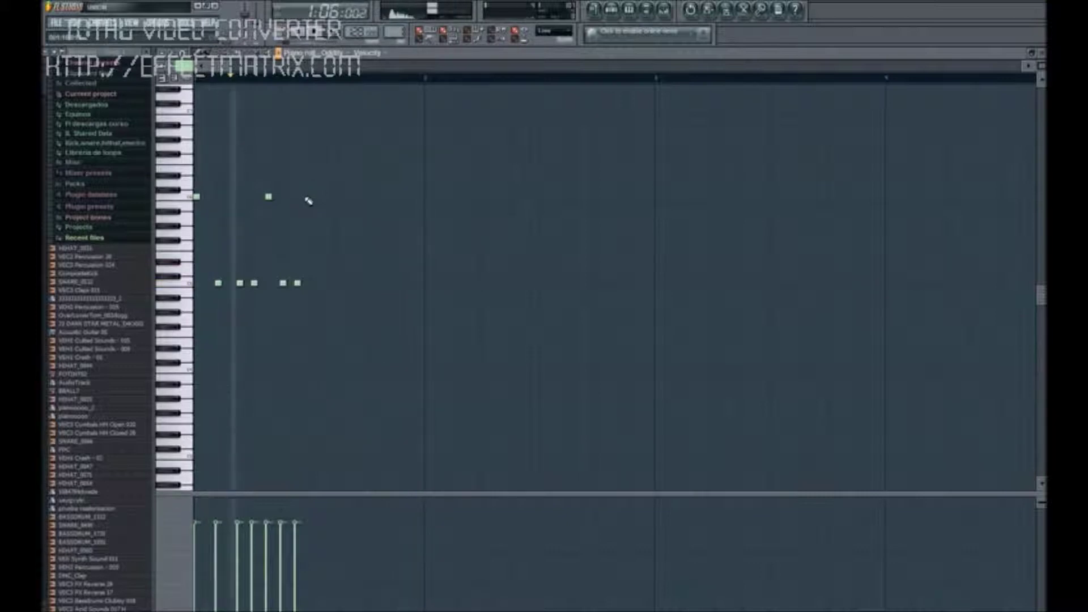
drag(316, 179, 192, 332)
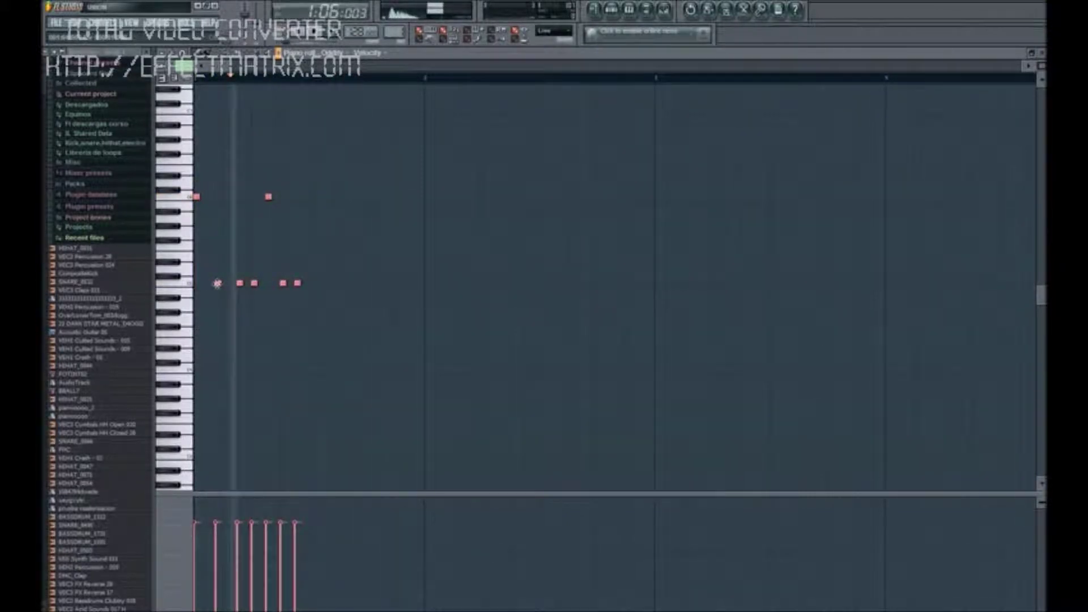
key(ctrl+b)
drag(452, 168, 323, 248)
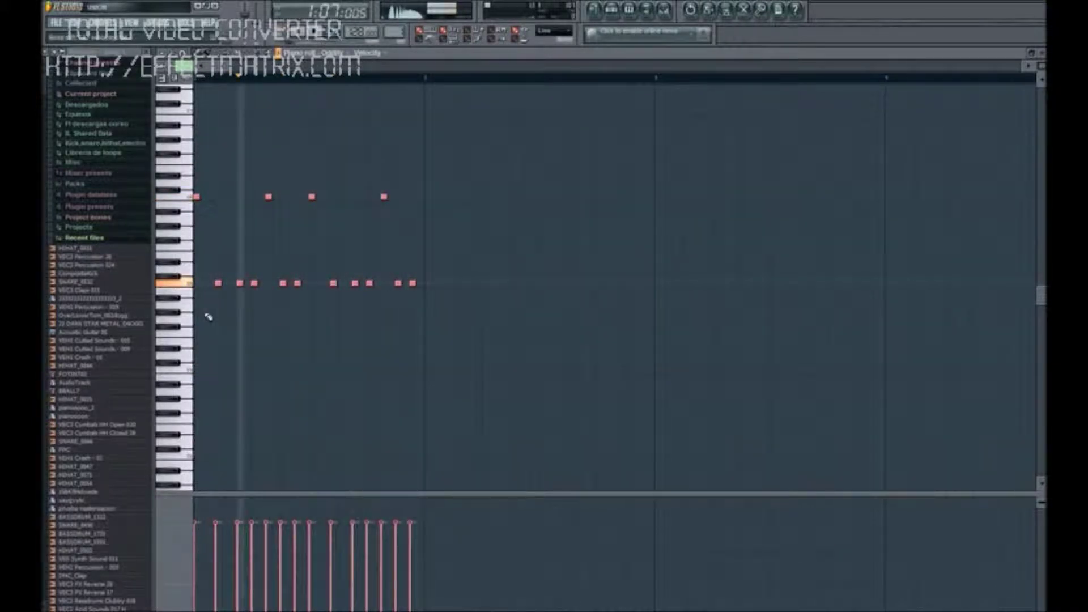
key(ctrl+d)
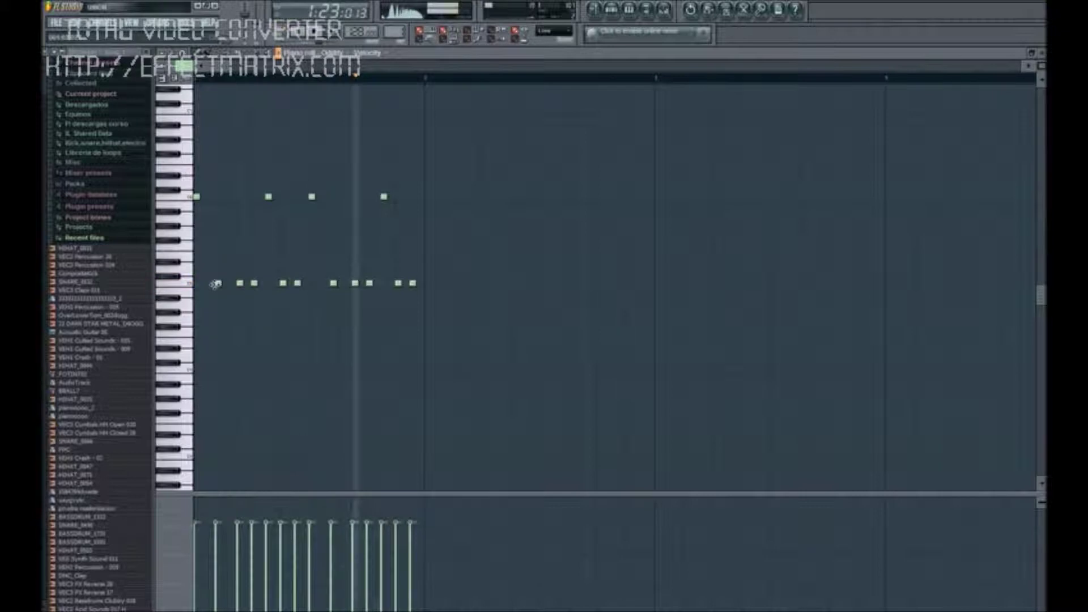
key(ctrl+a)
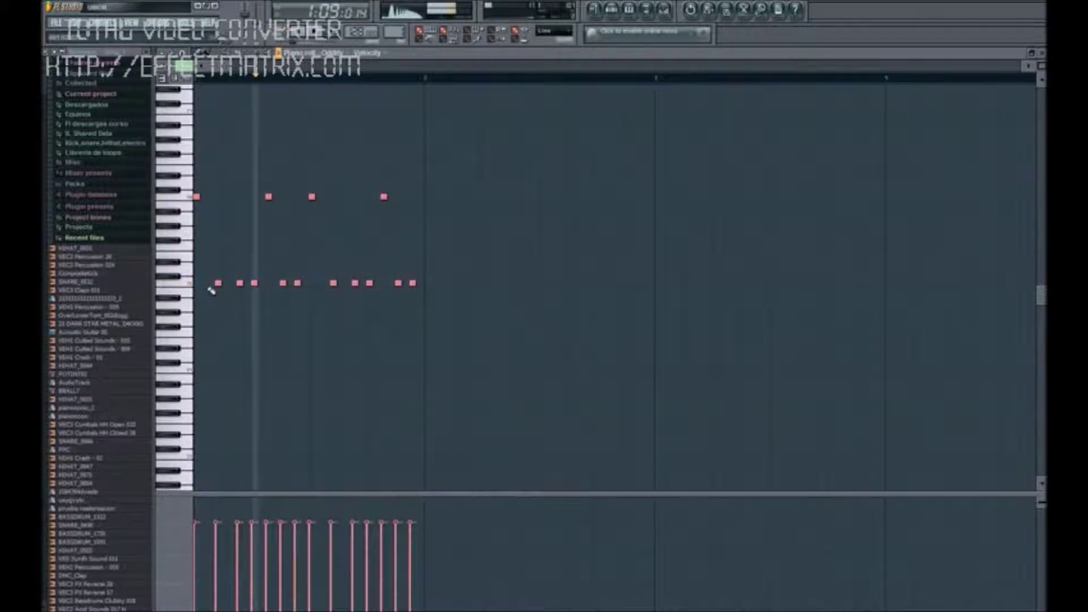
drag(216, 284, 324, 283)
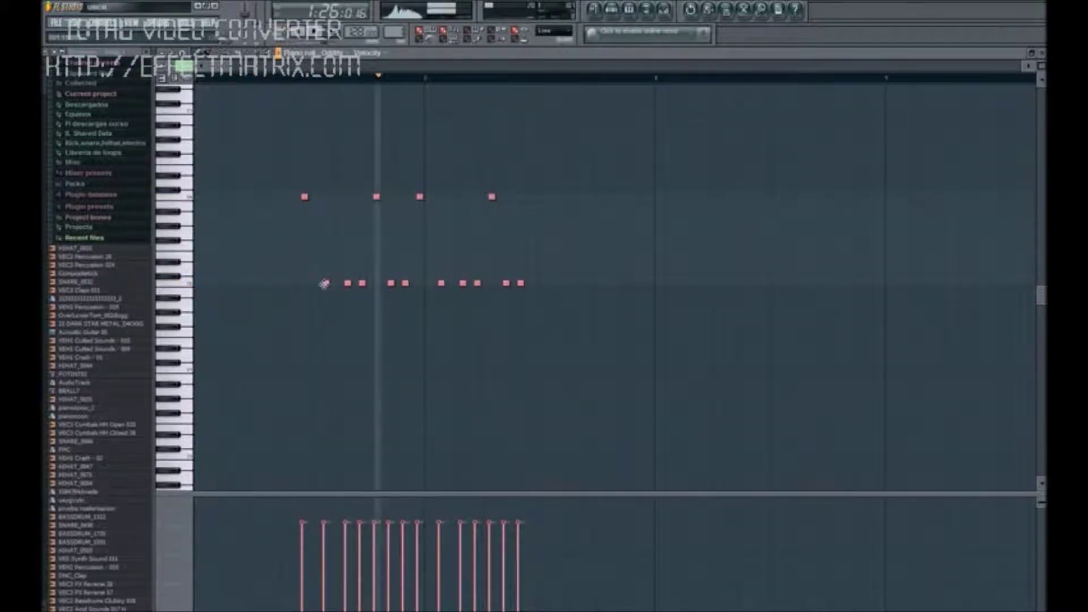
key(ctrl+z)
key(ctrl+z)
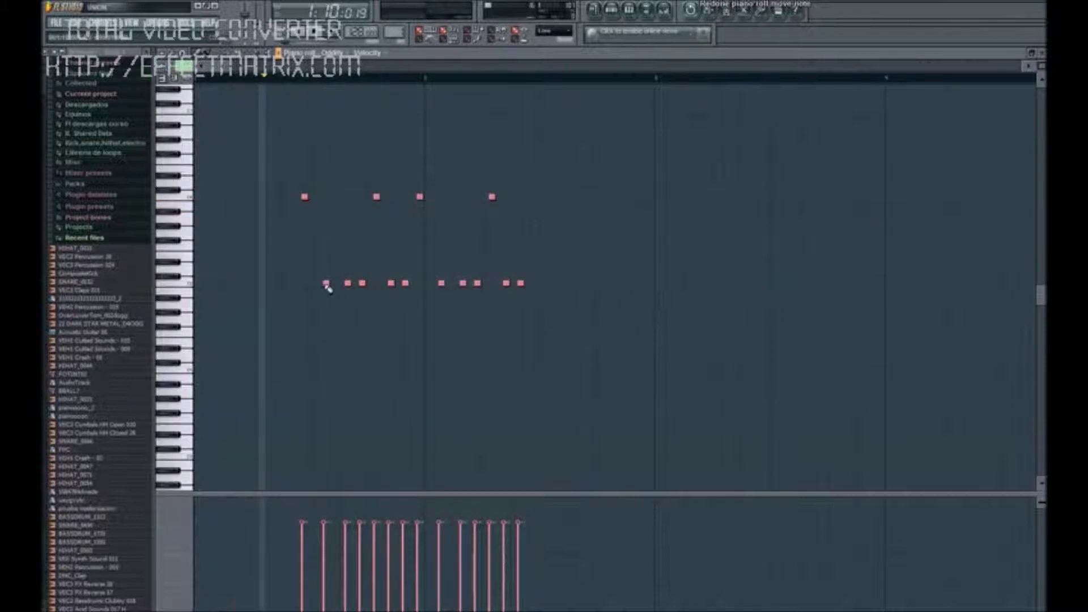
key(ctrl+z)
key(ctrl+z)
key(ctrl+z)
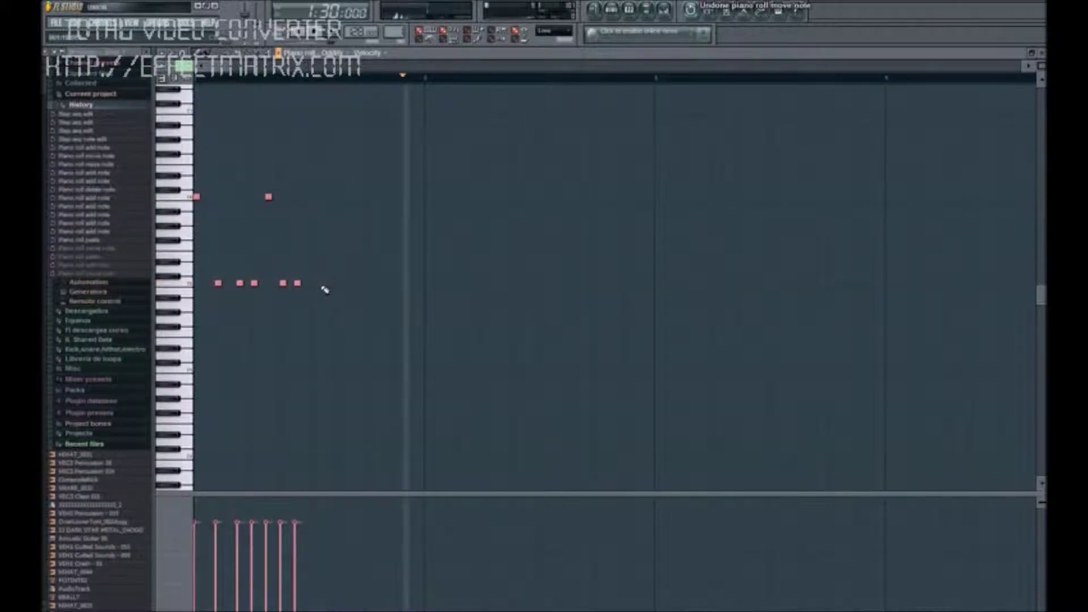
Copy the seven-note motif and place the duplicate in the second half of bar 1.
drag(338, 174, 101, 399)
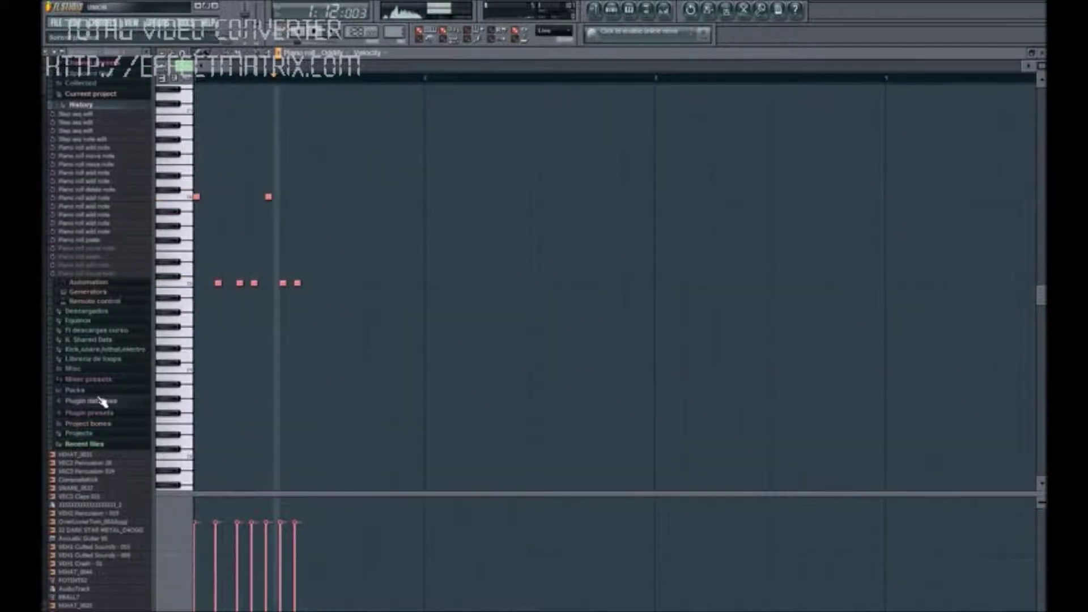
key(ctrl+v)
drag(218, 282, 332, 282)
Duplicate all of bar 1's melody notes into bar 2.
drag(452, 150, 106, 370)
key(ctrl+v)
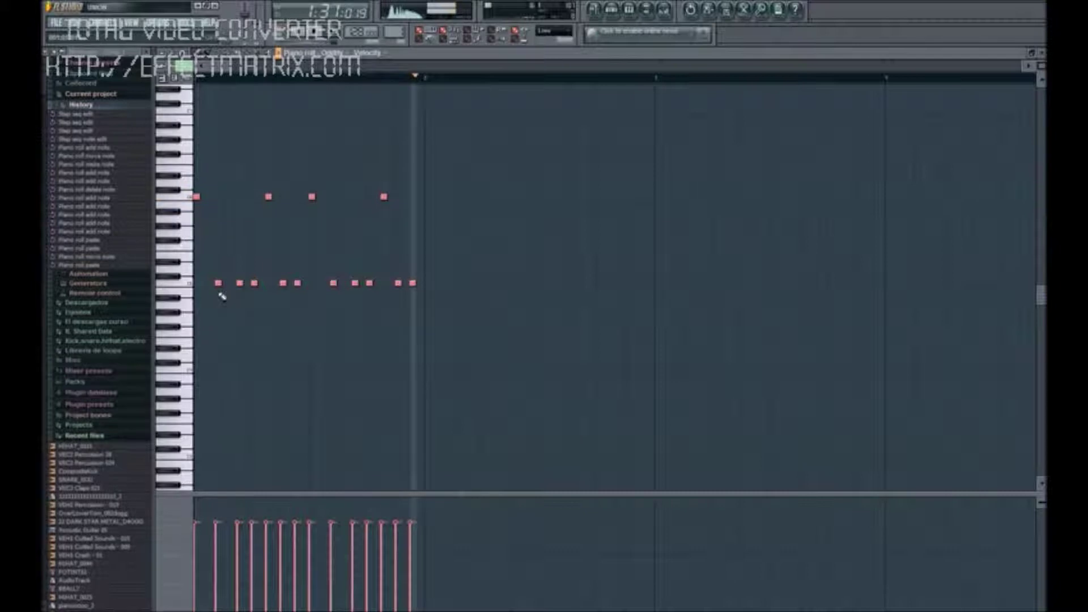
drag(217, 282, 449, 289)
Replace the last two low notes of bar 2 with two notes rising above the final high note.
click(630, 296)
right_click(631, 296)
right_click(628, 283)
right_click(642, 283)
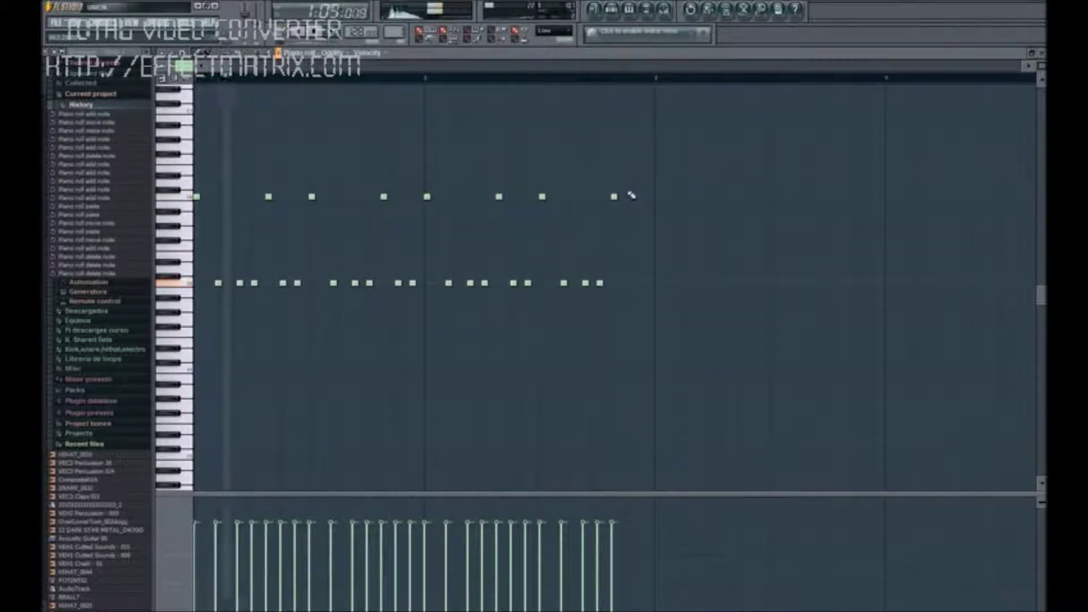
click(628, 183)
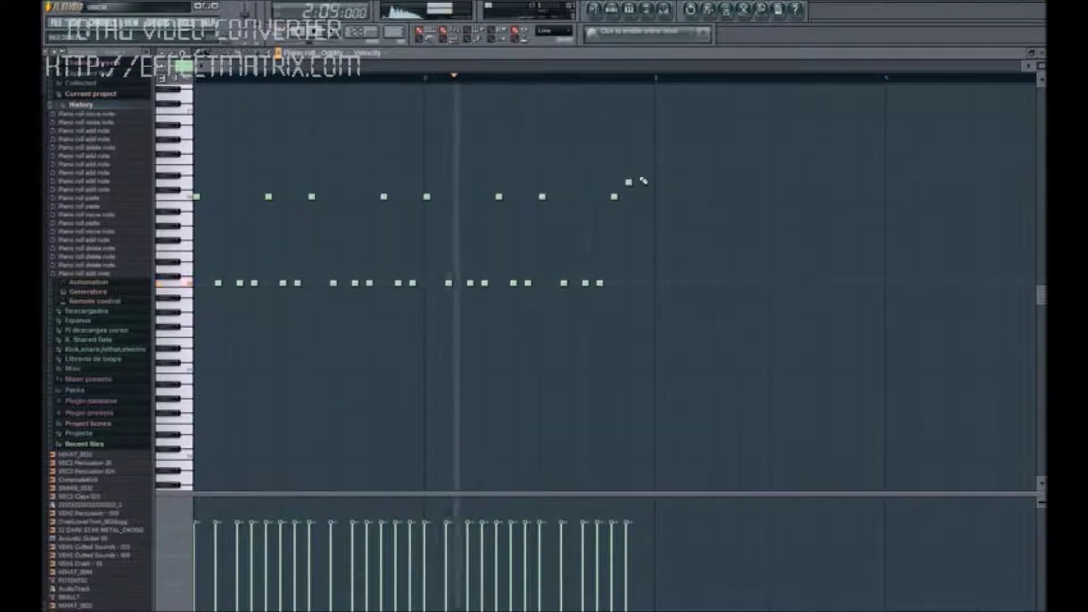
click(642, 168)
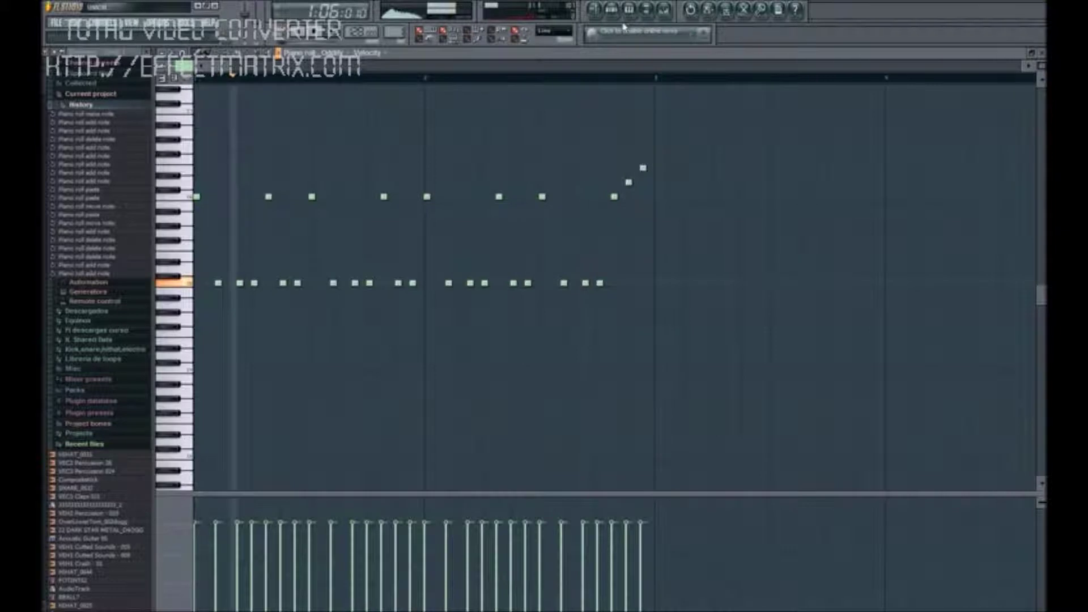
Show the step sequencer and open the Oddity channel's settings, closing its synth window.
click(606, 16)
click(597, 15)
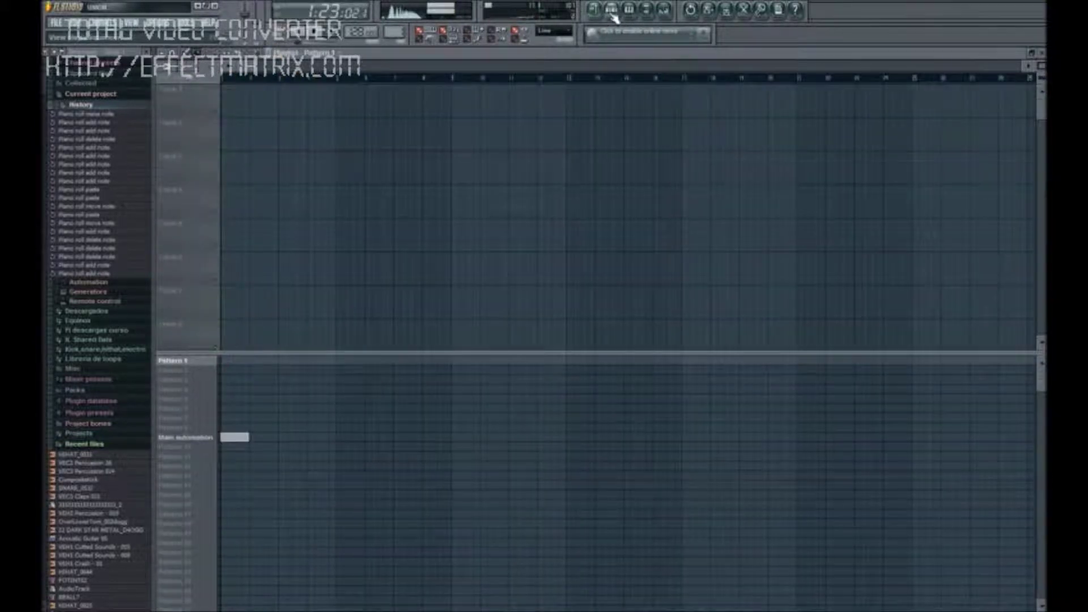
click(612, 16)
drag(419, 152, 408, 156)
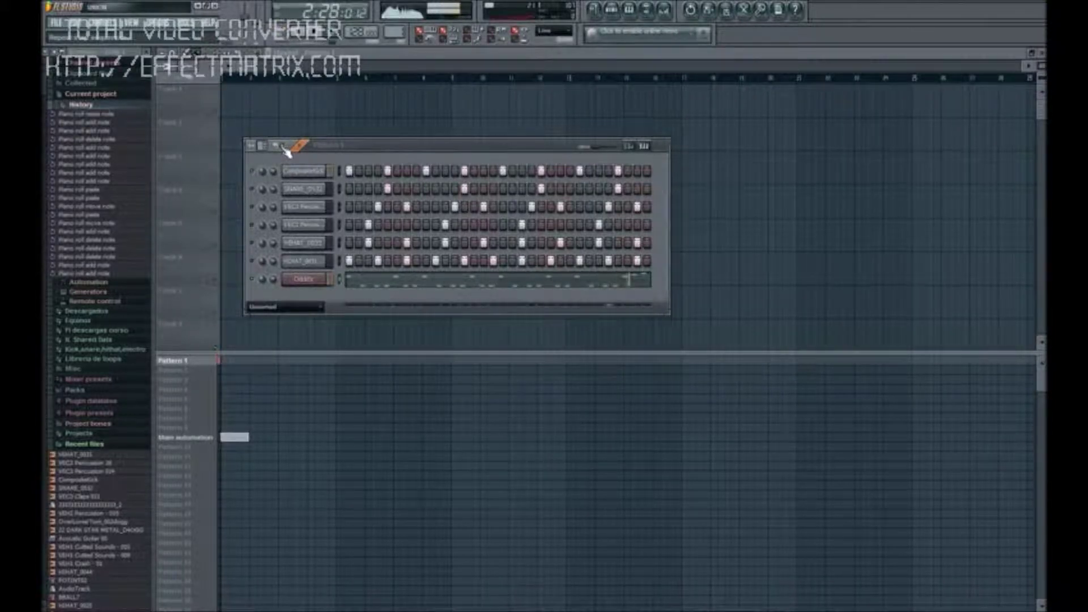
click(304, 280)
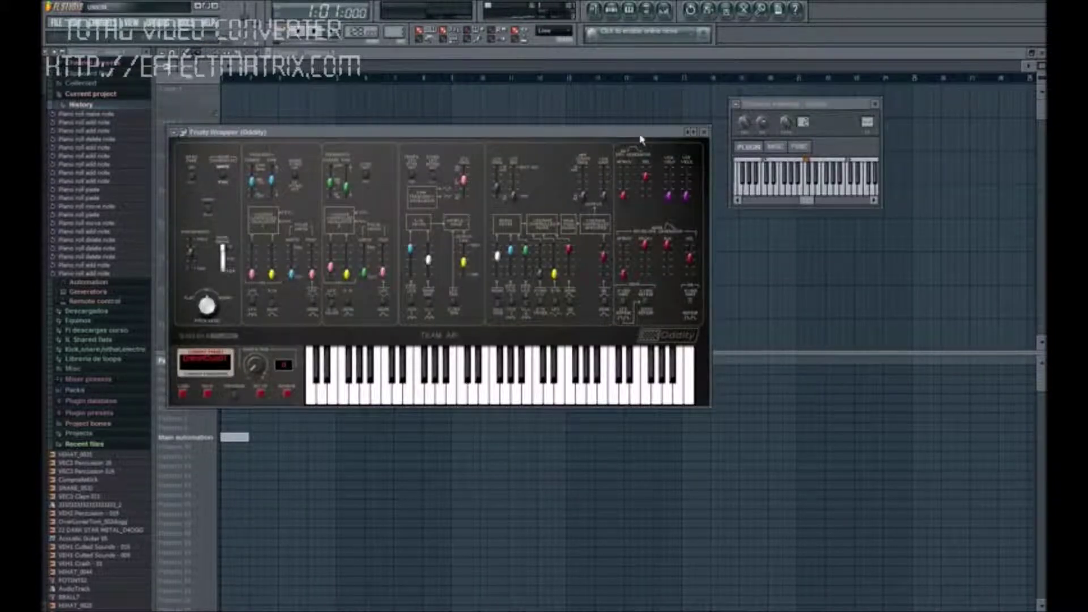
click(705, 133)
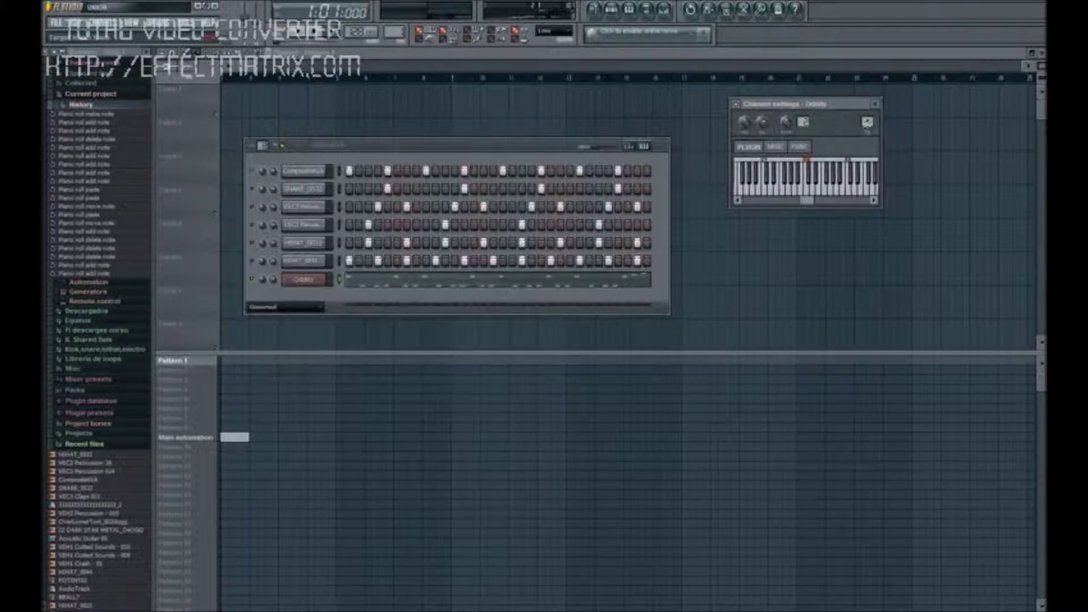
Open the mixer and load Fruity Reeverb into the first effect slot of Insert 1.
click(664, 9)
click(703, 268)
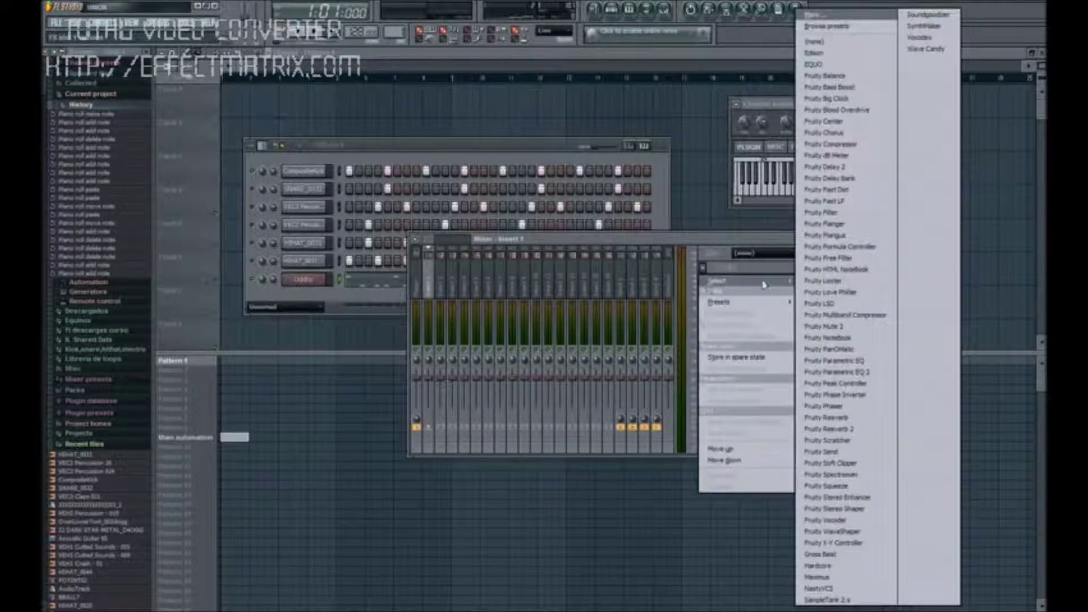
click(834, 419)
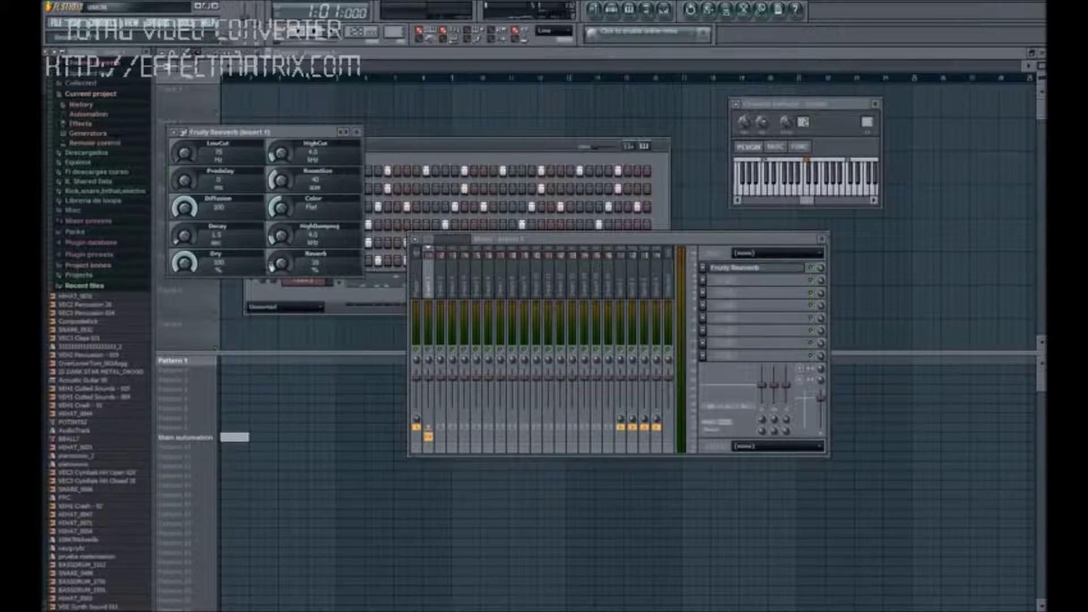
Play the pattern, and tidy the workspace by closing the Fruity Reeverb window and placing the mixer below the step sequencer.
click(400, 159)
key(space)
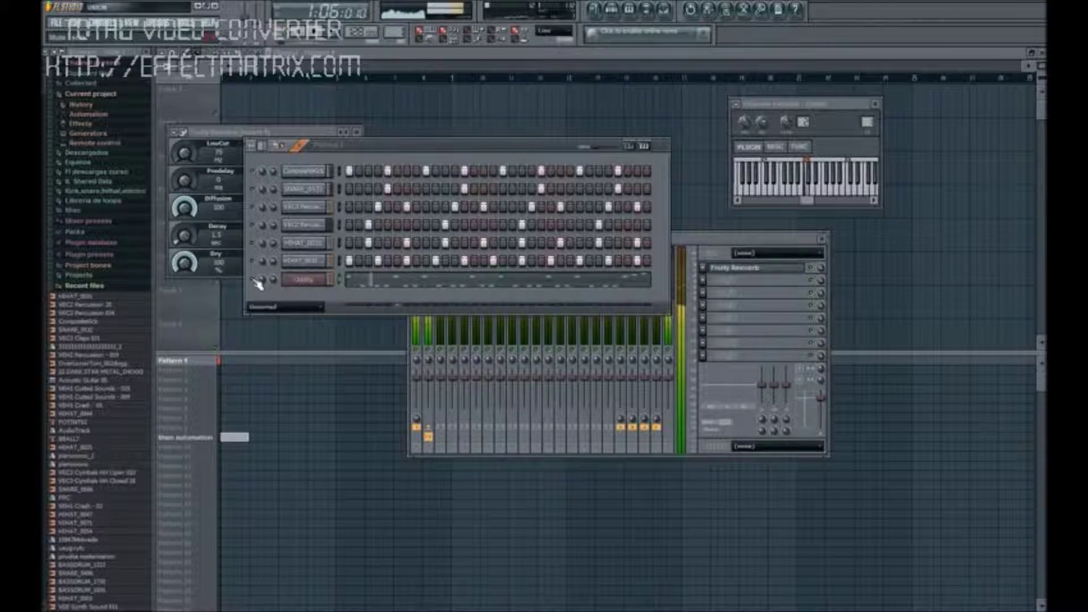
click(357, 132)
drag(357, 140, 357, 135)
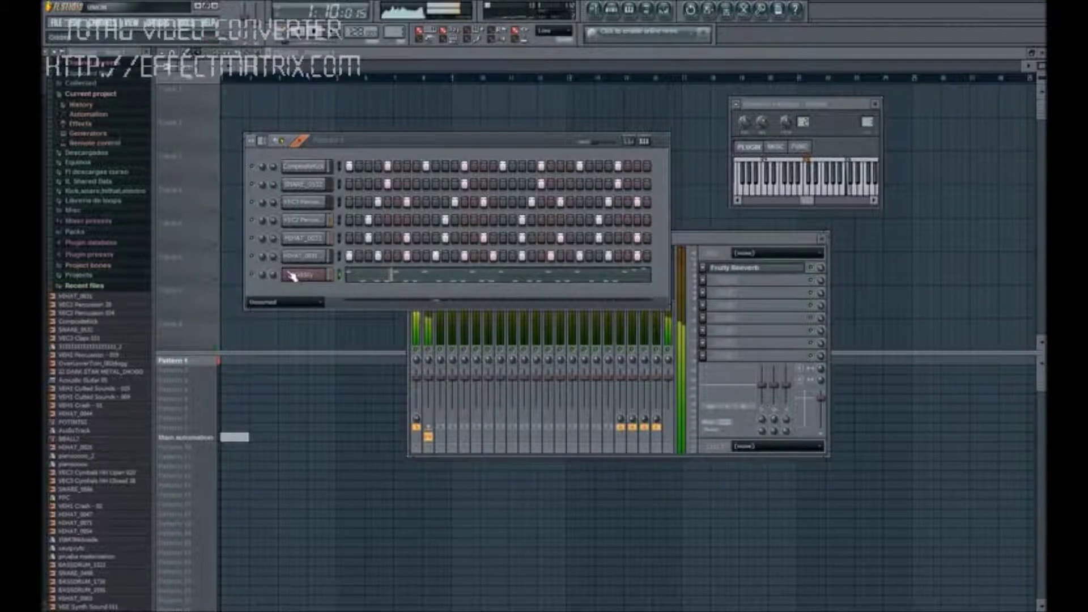
drag(690, 243, 697, 339)
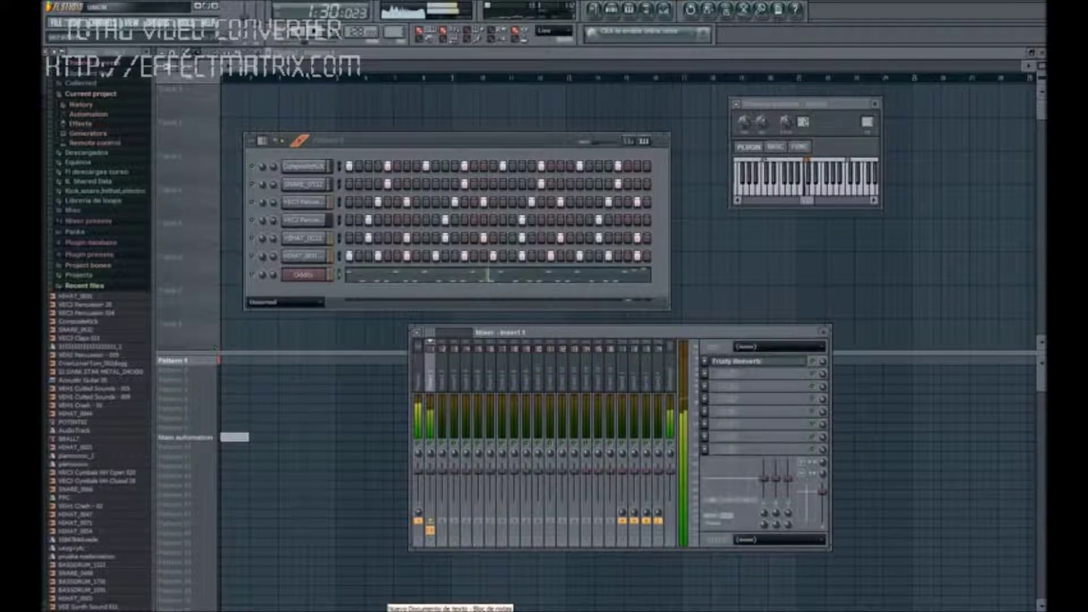
Switch to Notepad and append the lines "espero que os haya sido de ayuda" and "es solo un ejemplo".
click(448, 607)
key(ctrl+End)
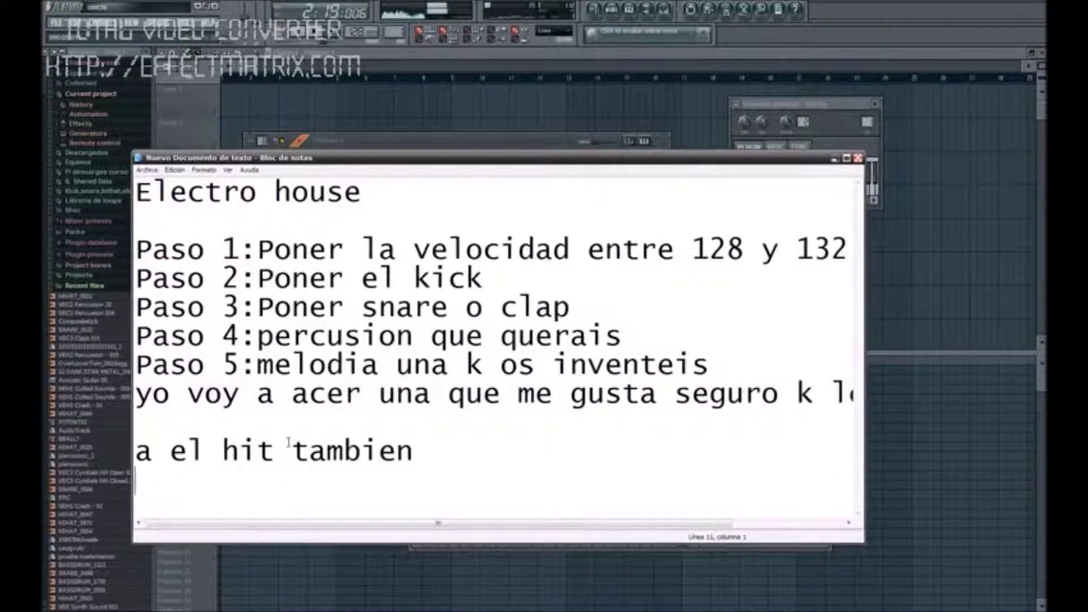
text(espero que )
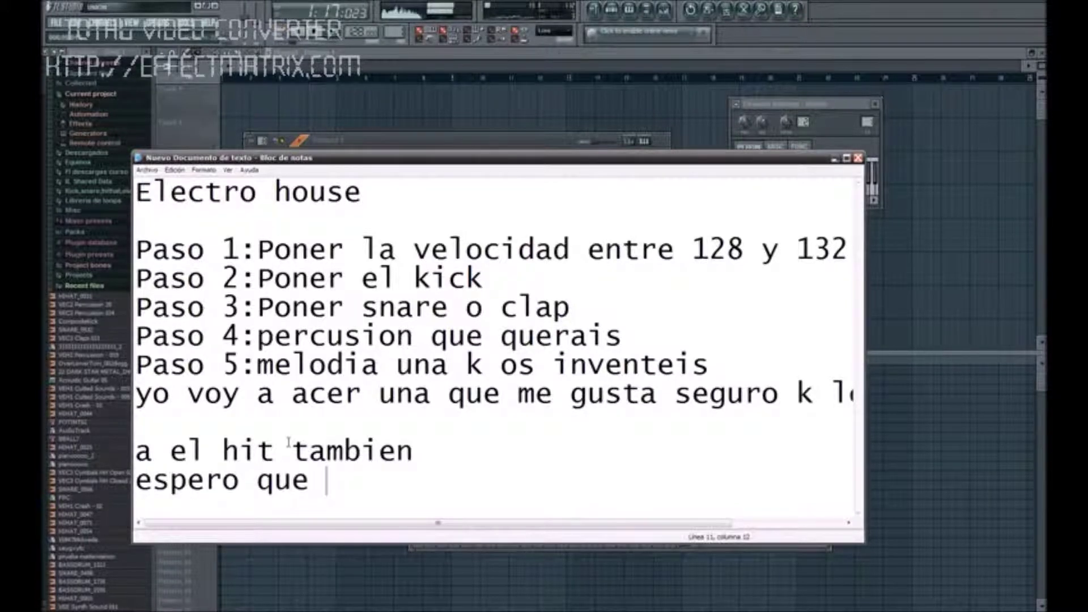
text(os haya si)
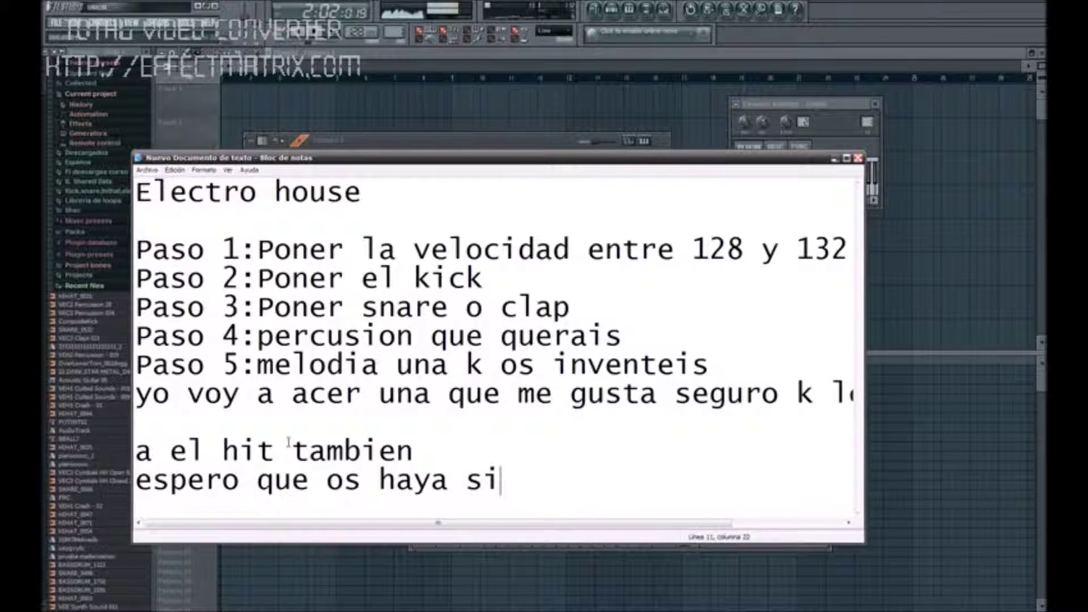
text(do de ayud)
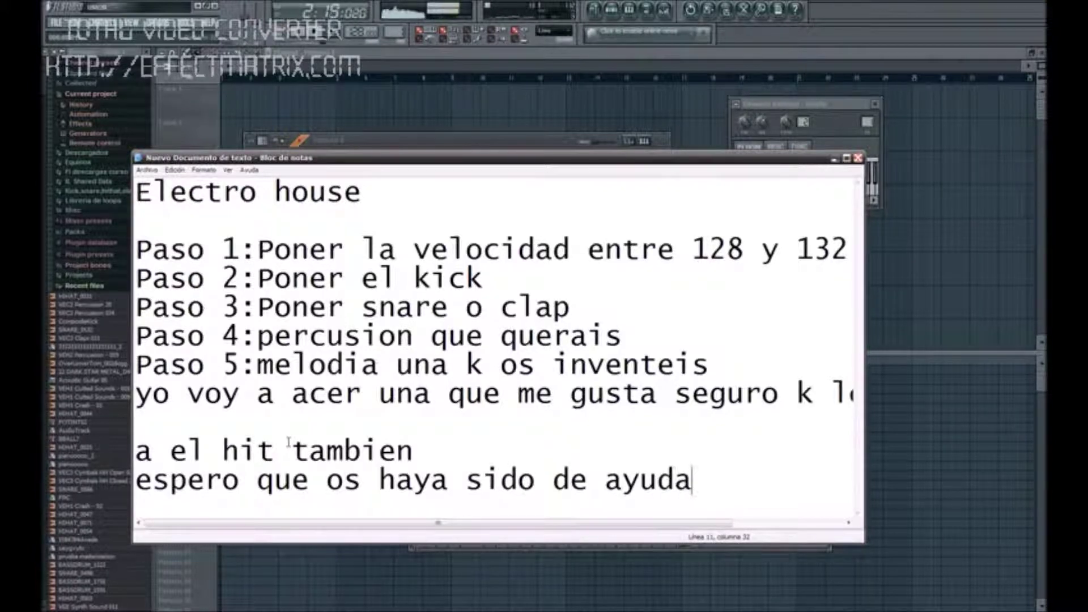
text(a)
key(Return)
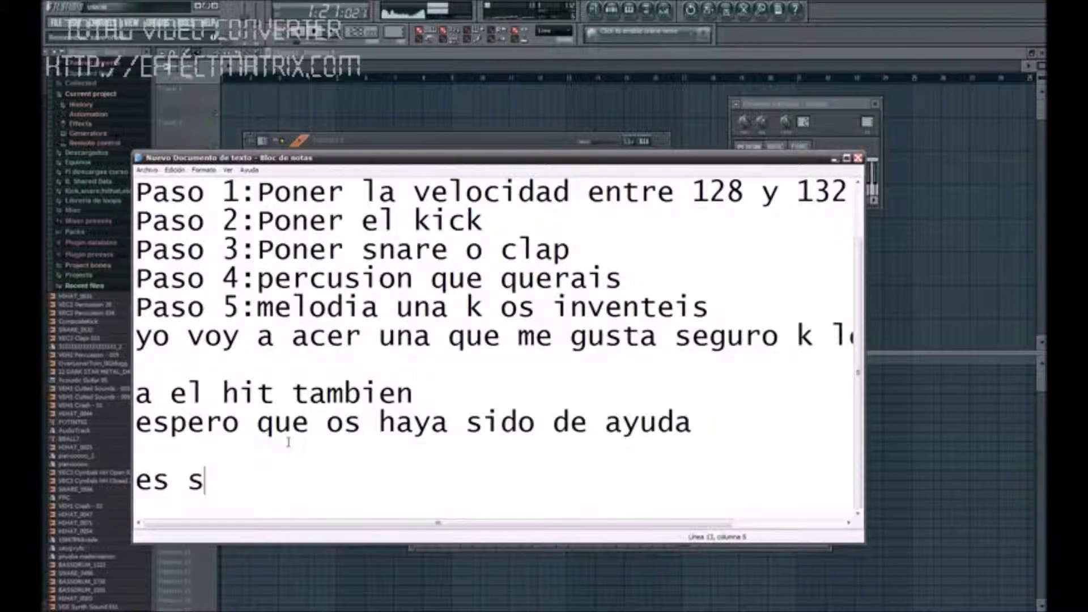
text(olo un ejempl)
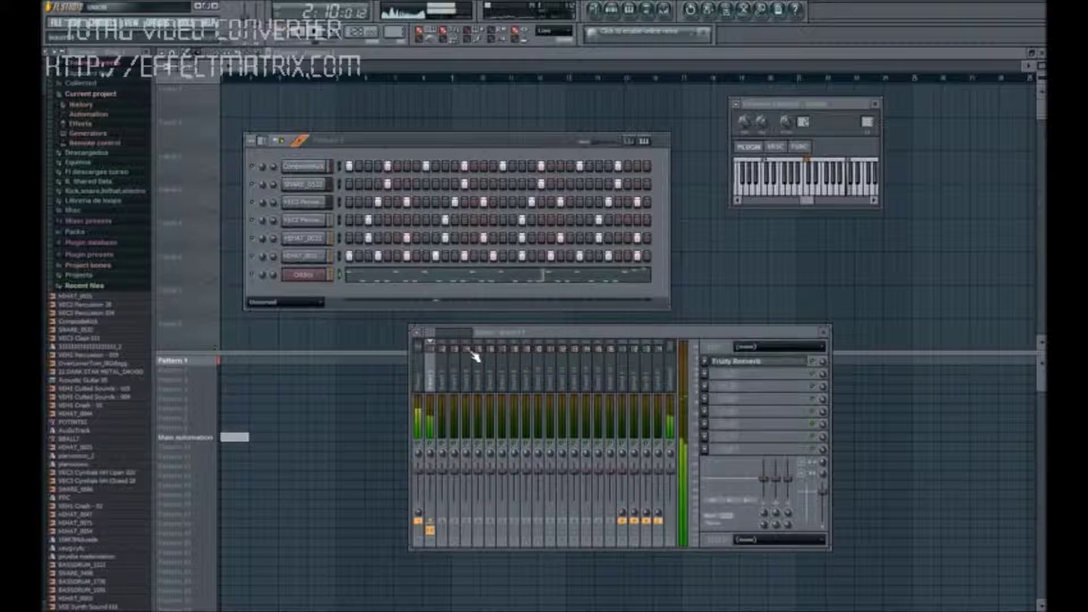
In FL Studio, audition the loop with Insert 1's Fruity Reeverb at different Reverb levels, reset the level and stop playback.
click(813, 362)
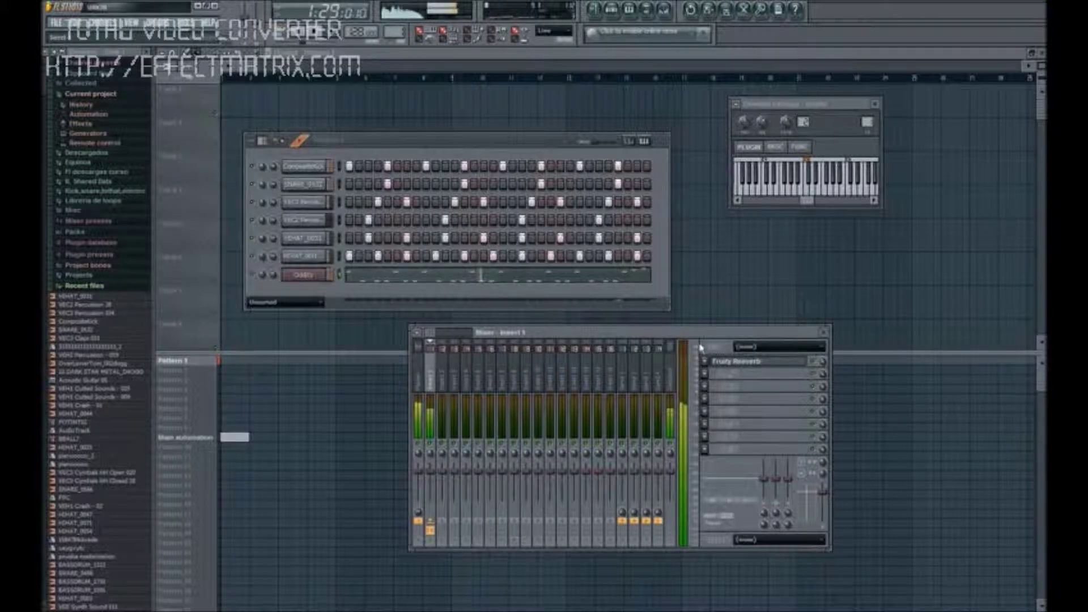
click(735, 361)
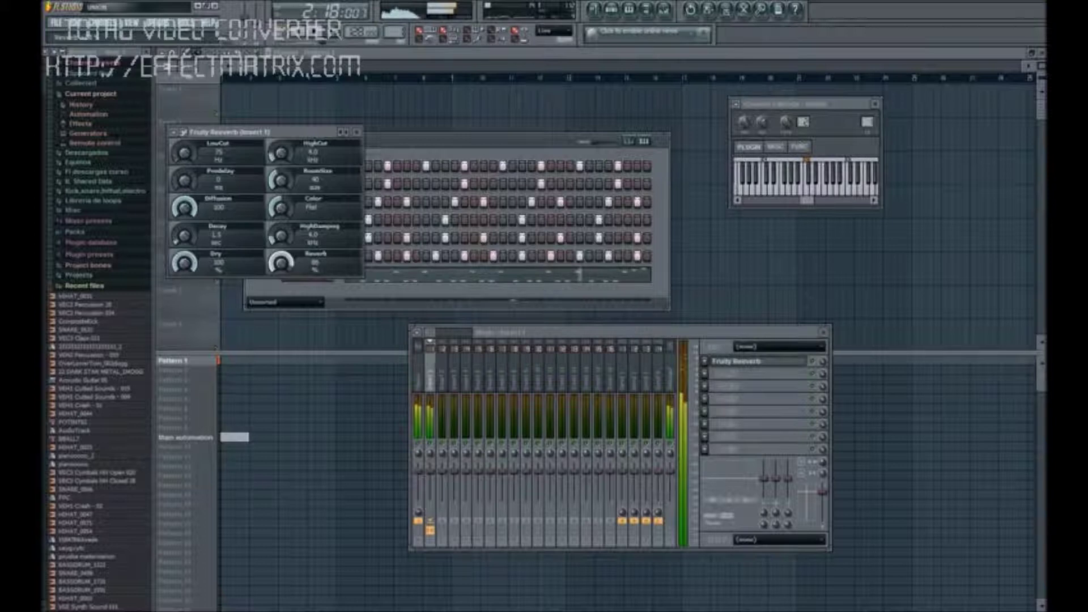
right_click(281, 261)
click(286, 267)
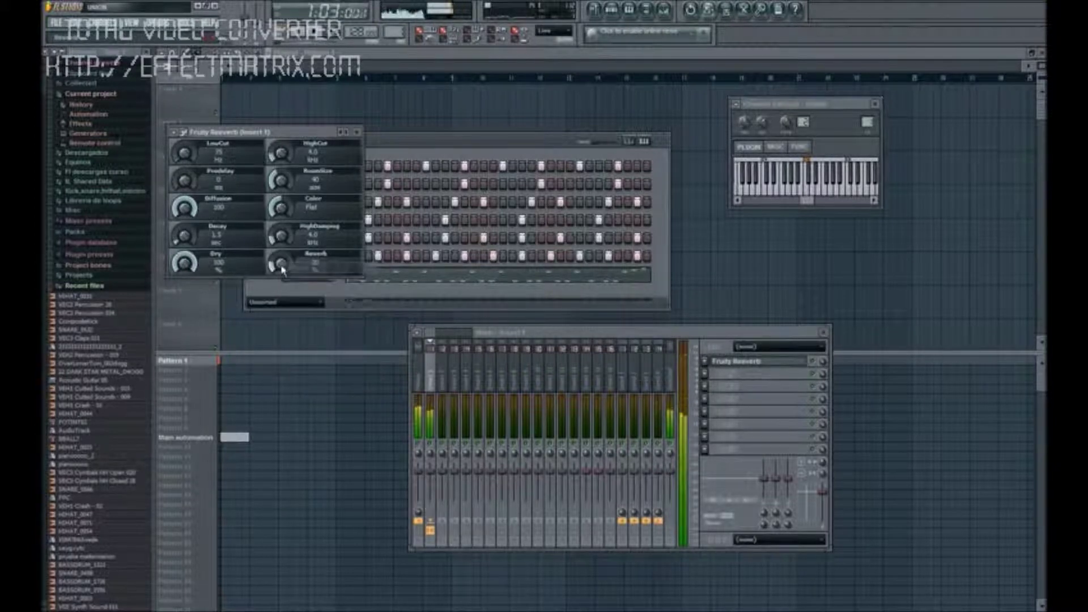
click(519, 142)
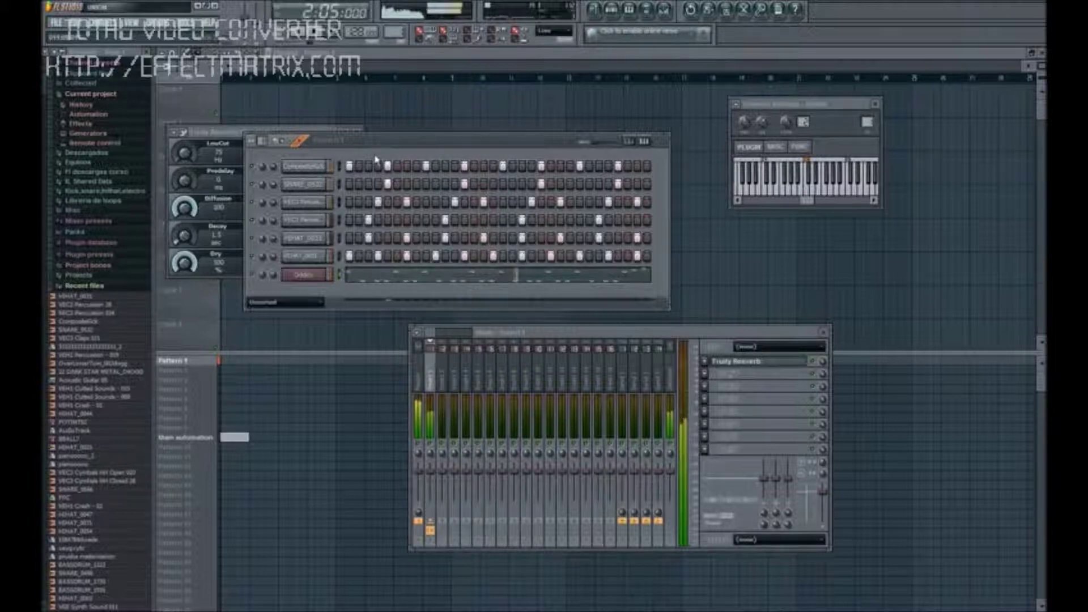
click(311, 32)
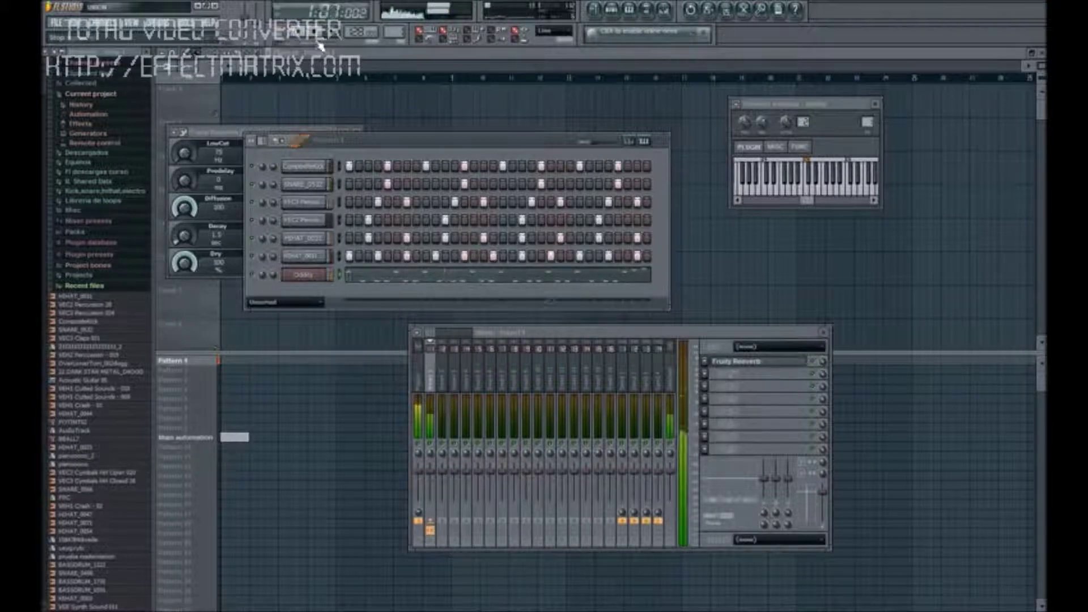
Switch to Notepad and add the closing line "un saludo".
click(339, 611)
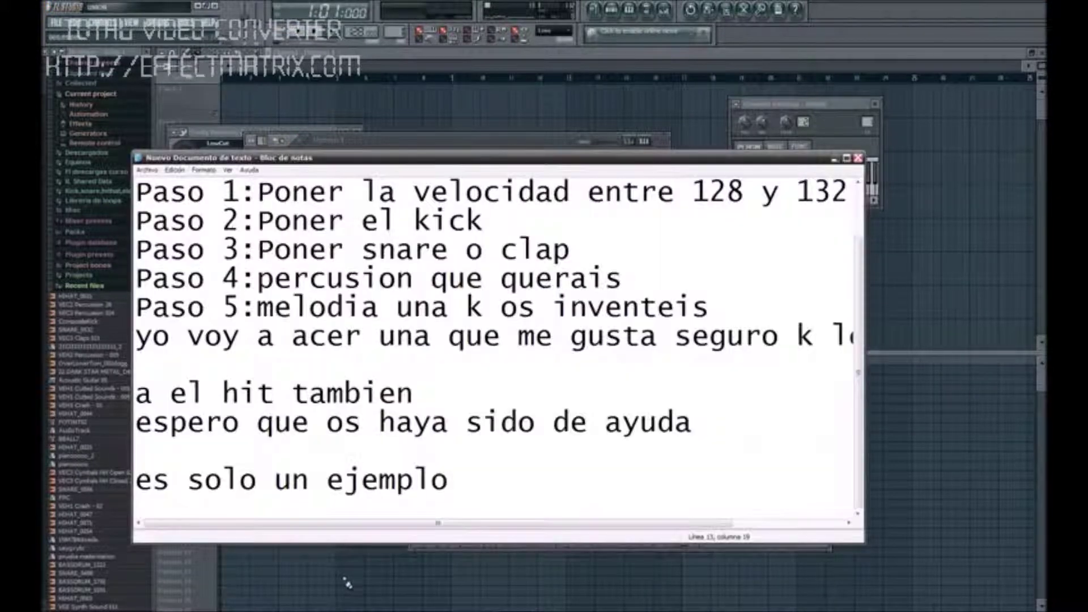
key(Return)
text(aludo)
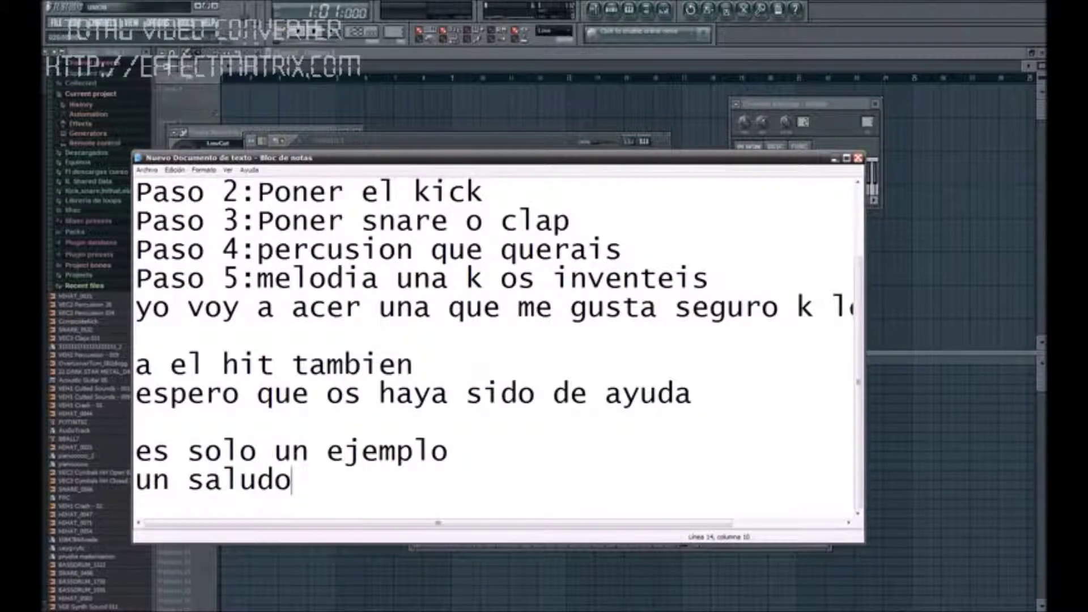
right_click(907, 606)
click(926, 609)
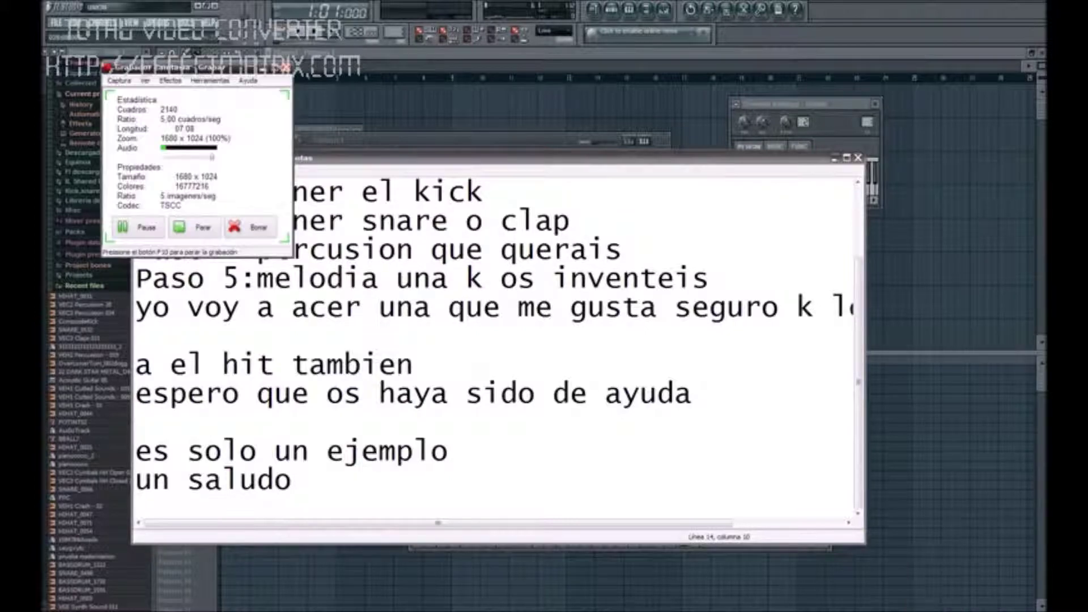